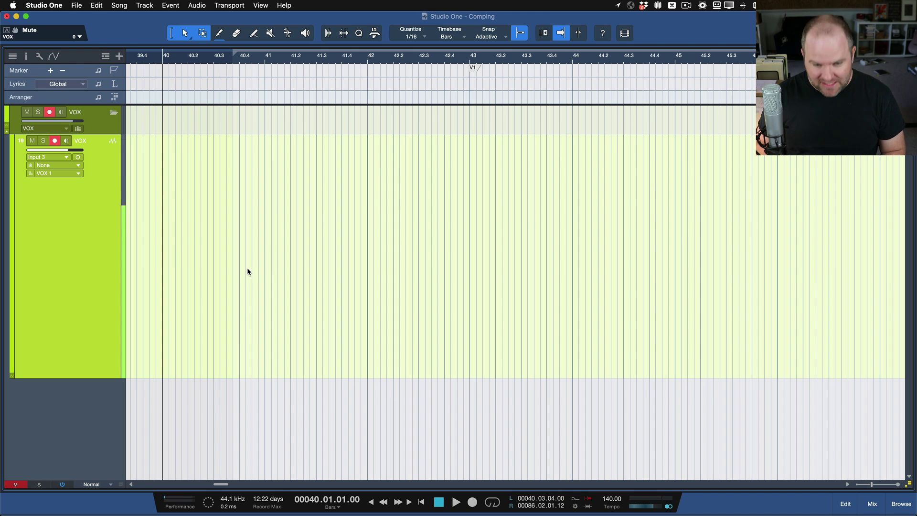
key(super+comma)
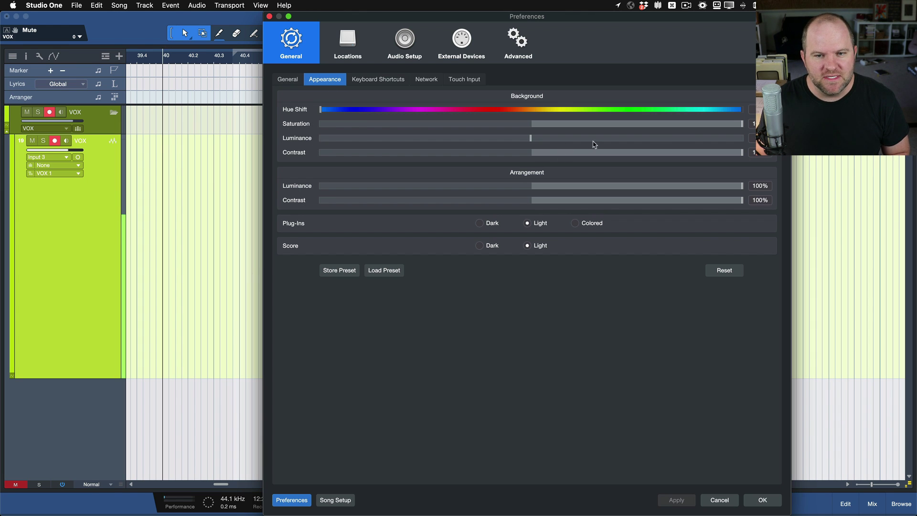
drag(549, 136, 827, 162)
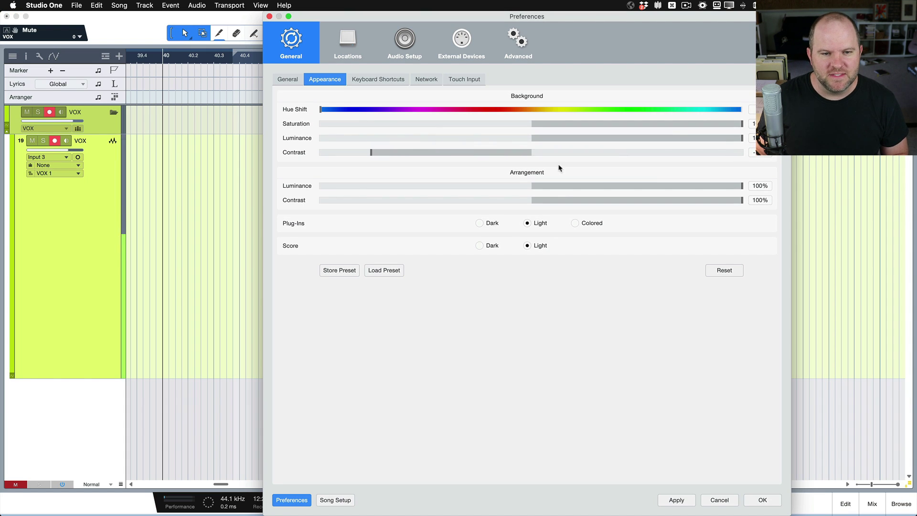
drag(734, 189, 855, 205)
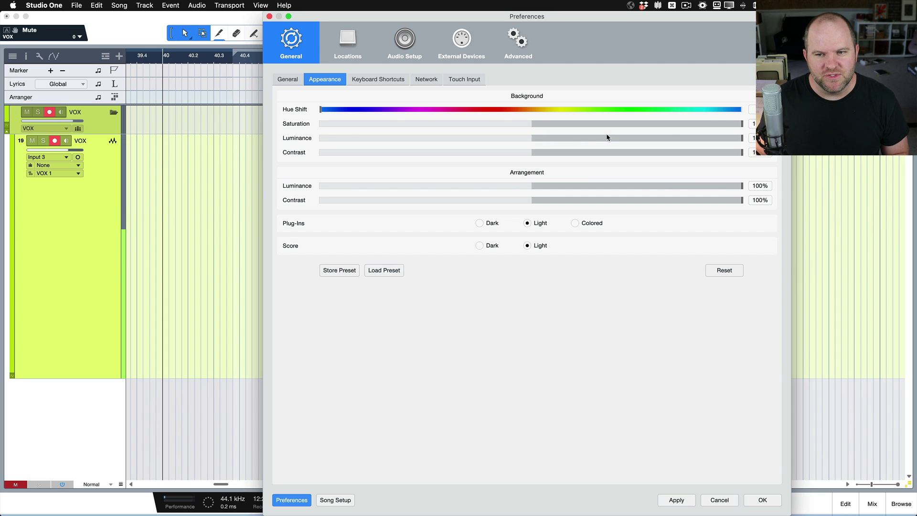
click(269, 17)
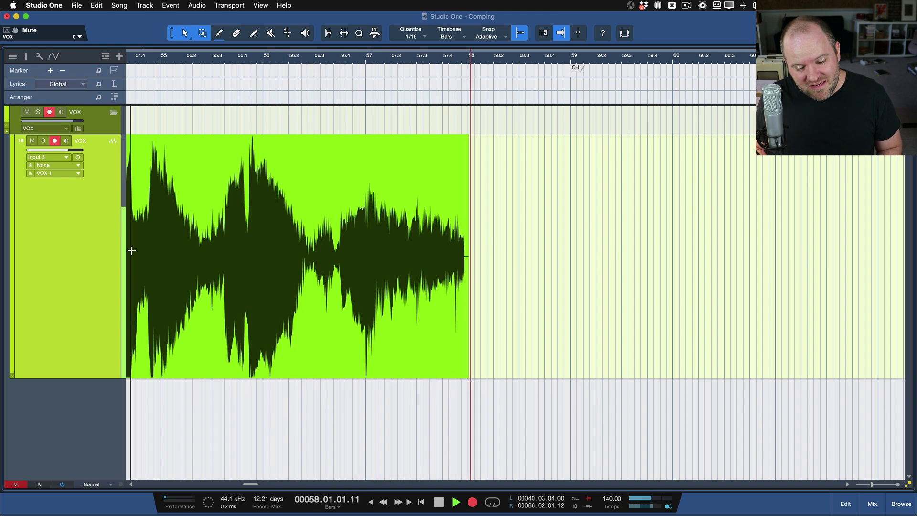
Stop recording the first vocal take on the VOX track
key(space)
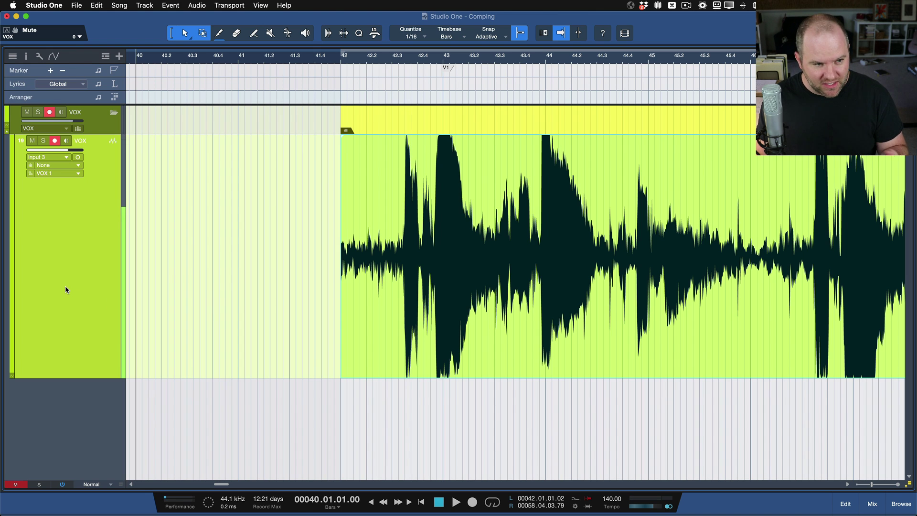
Try duplicating the VOX track, and undo the duplication
key(shift+d)
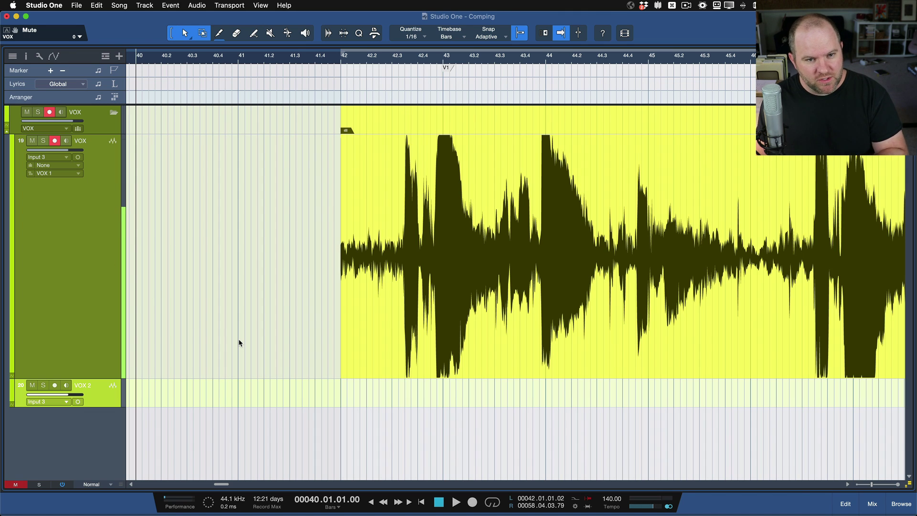
key(ctrl+z)
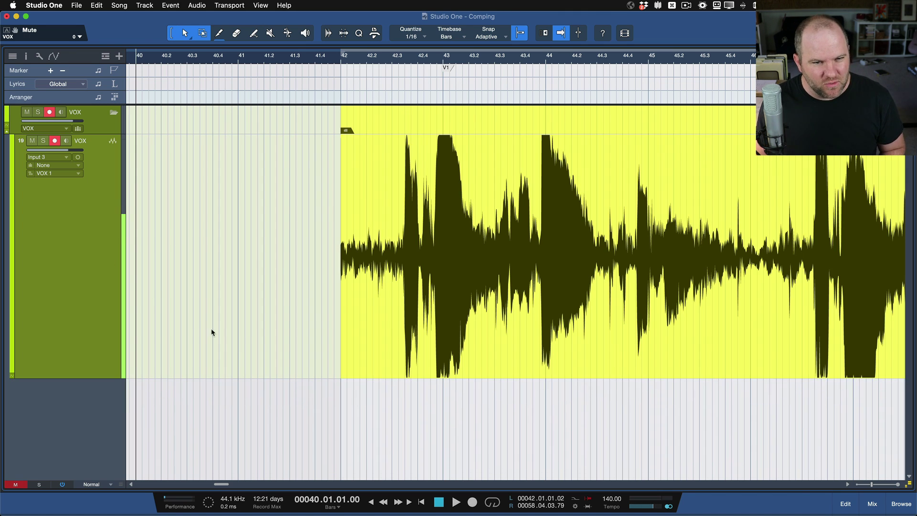
Show the VOX track's inspector and add a layer named VOX 2 to the track
key(F4)
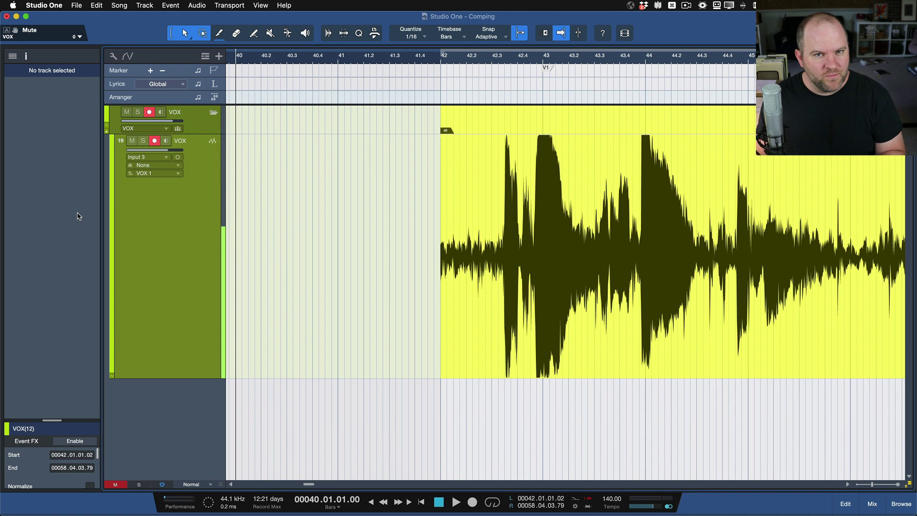
click(179, 229)
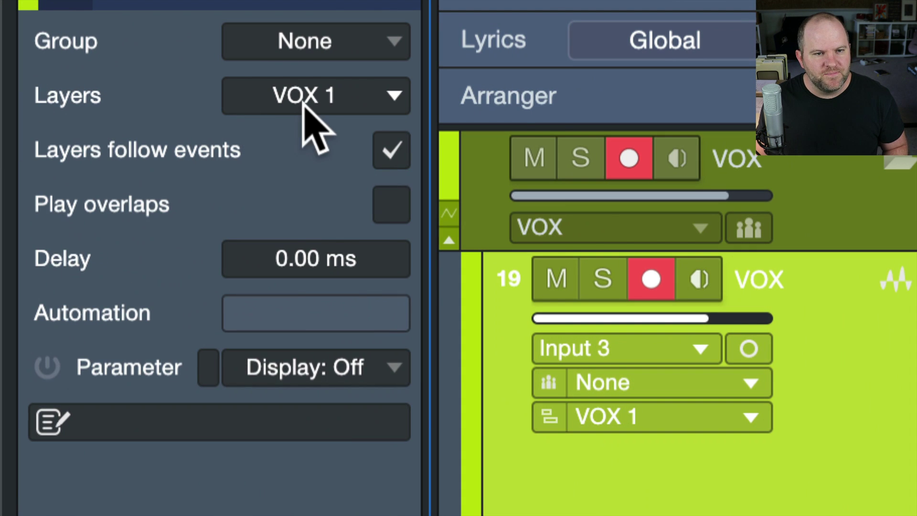
click(74, 98)
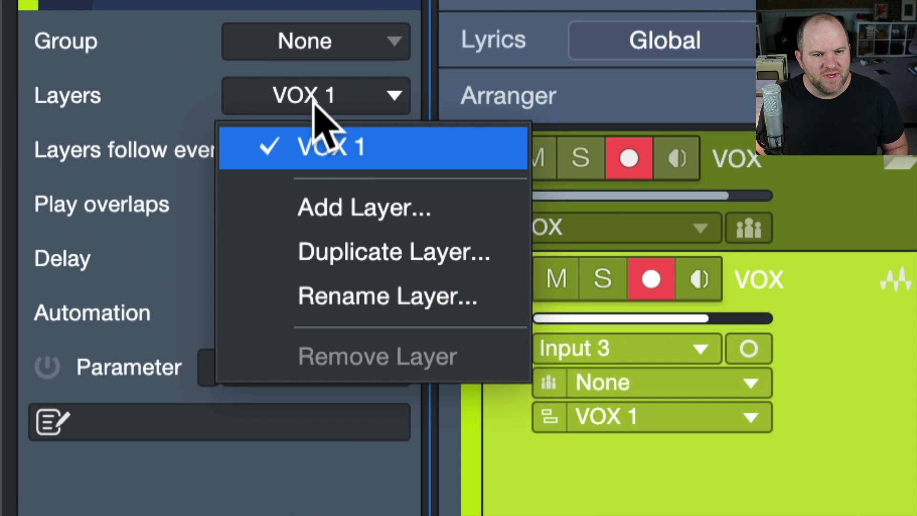
click(358, 205)
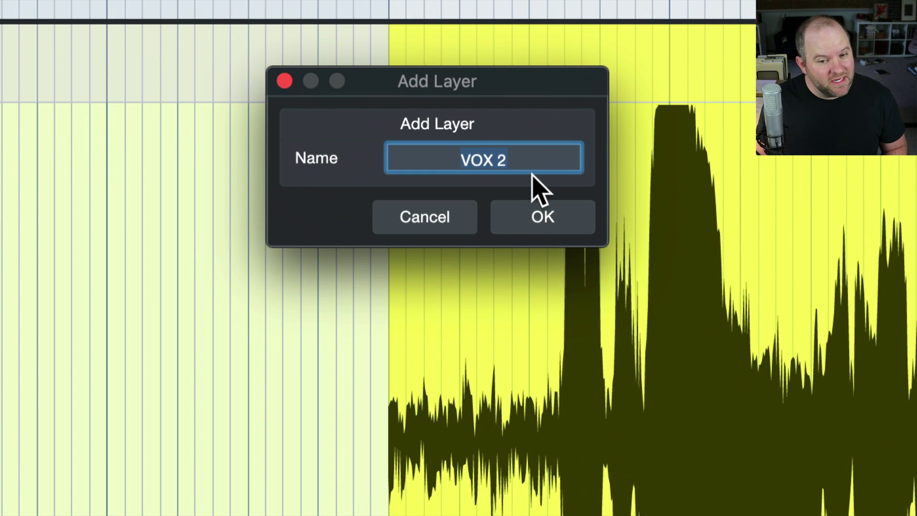
click(539, 215)
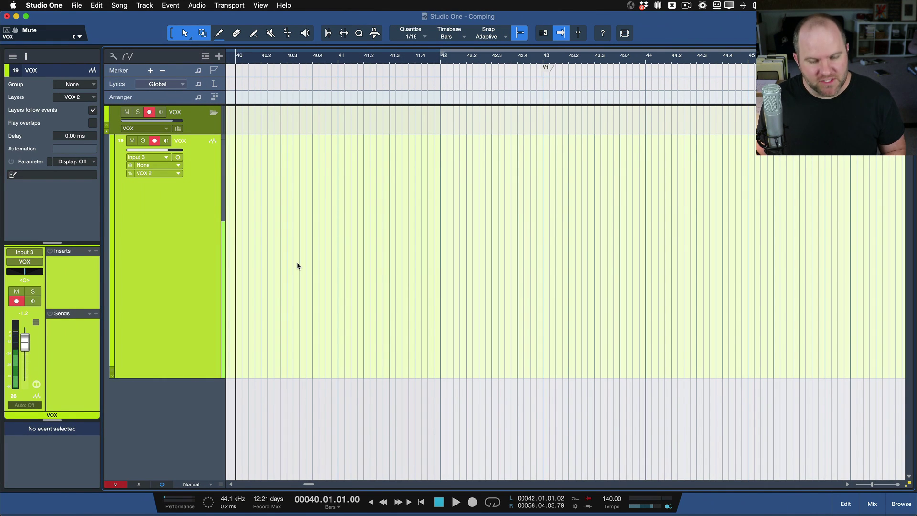
Record a second vocal take onto the VOX 2 layer, starting playback from bar 40
key(space)
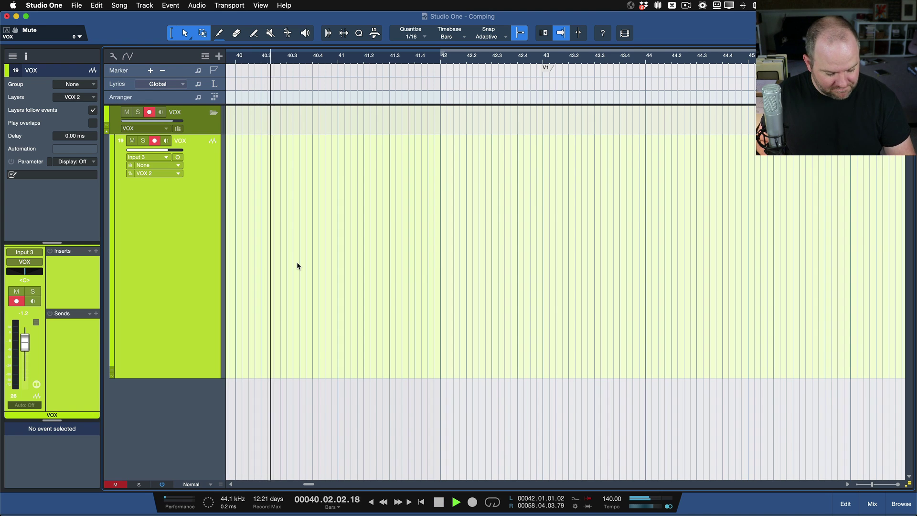
key(KP_Multiply)
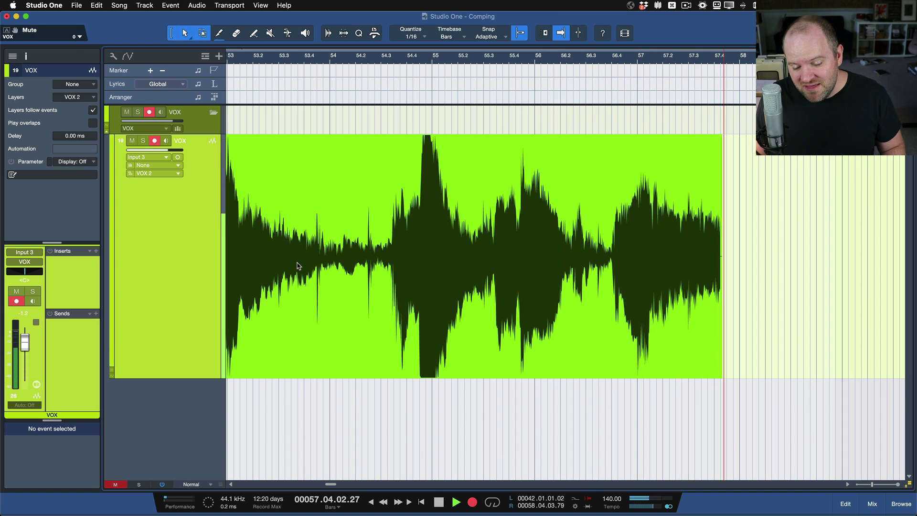
key(space)
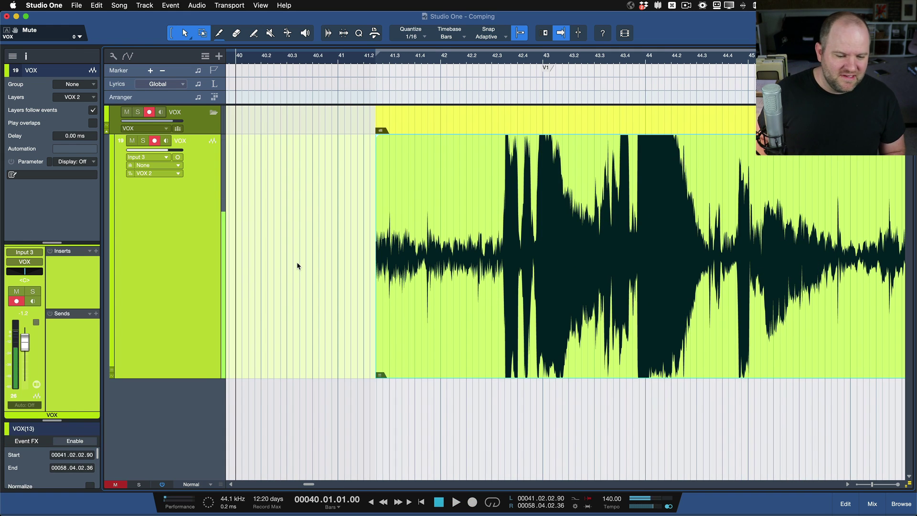
Look up the key command assigned to Add Layer in the keyboard shortcut preferences, and close them without changes
click(74, 97)
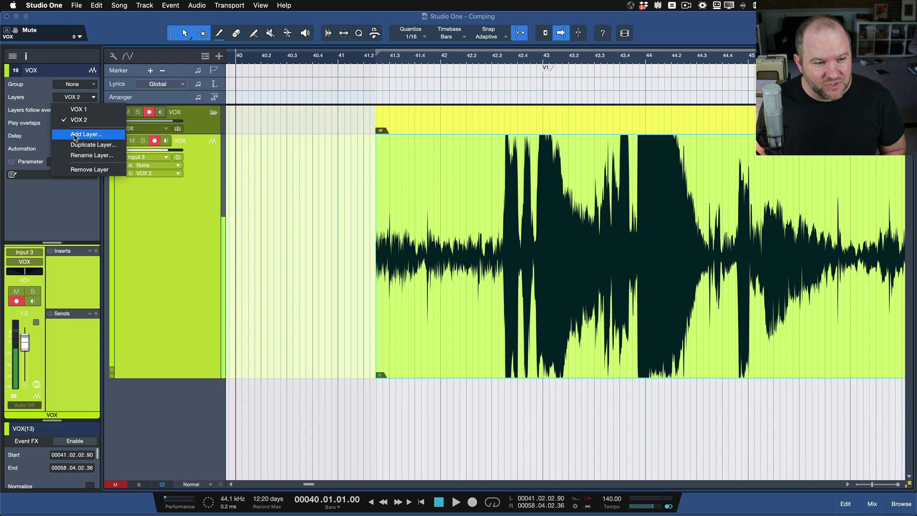
click(49, 4)
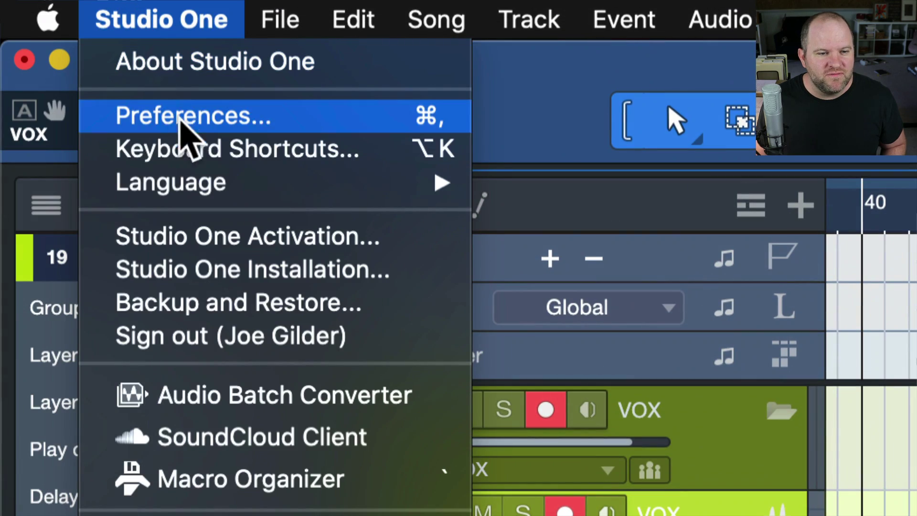
click(211, 153)
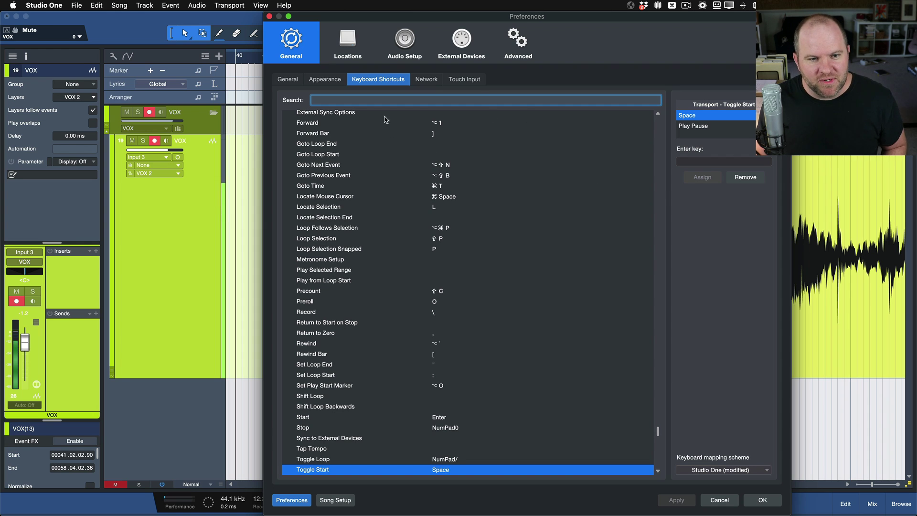
text(add laye)
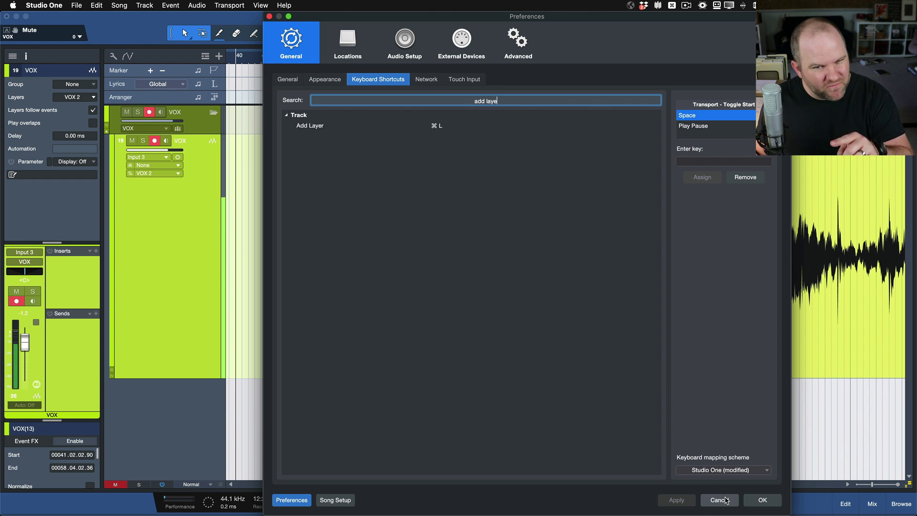
click(722, 504)
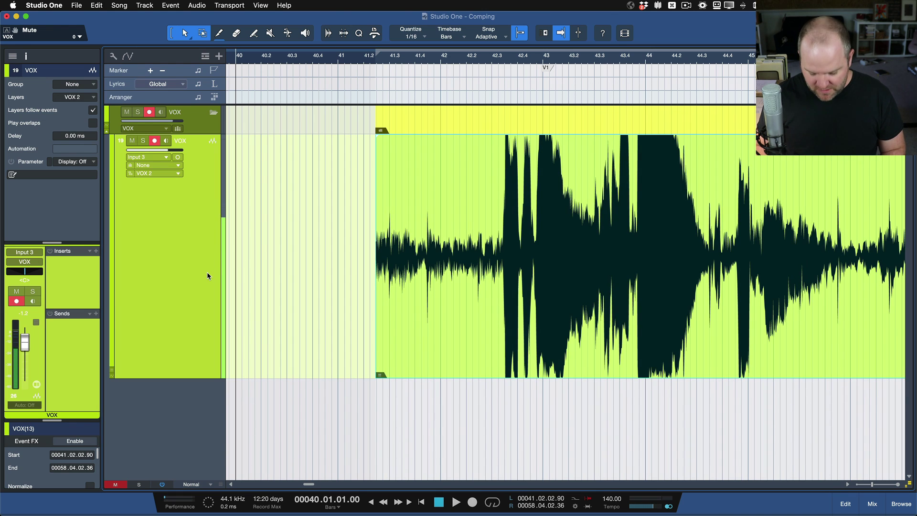
Add a layer named VOX 3 to the VOX track and record a third vocal take onto it
key(super+l)
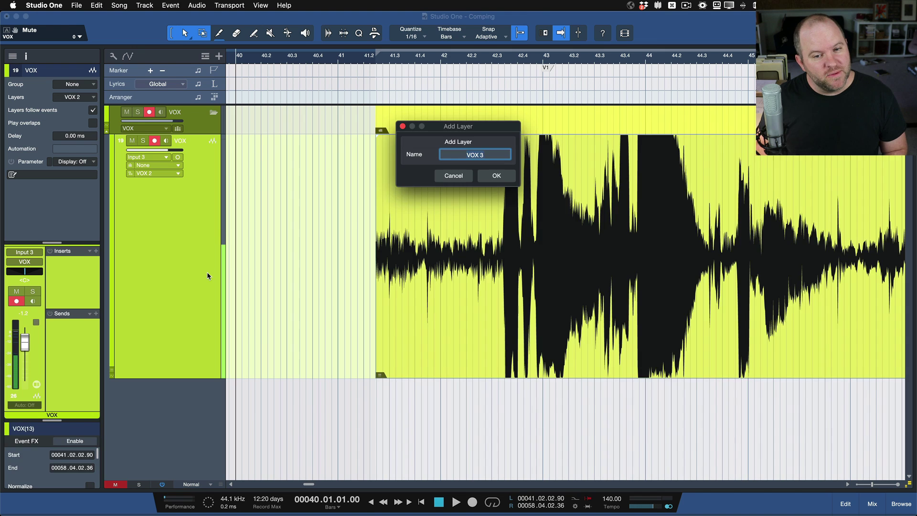
key(Return)
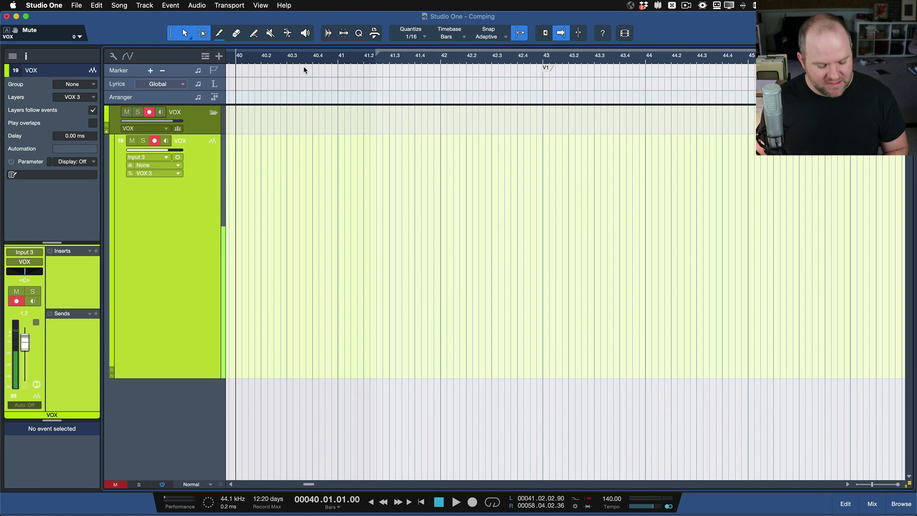
key(space)
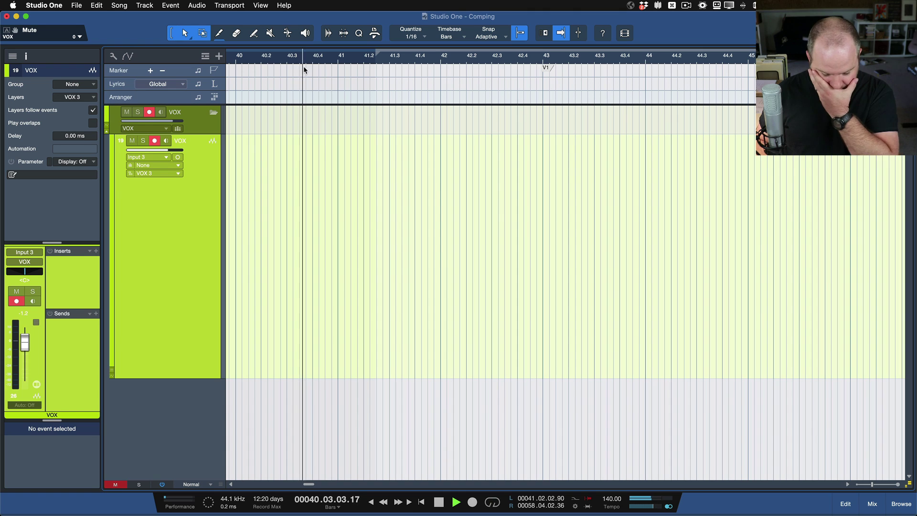
key(KP_Multiply)
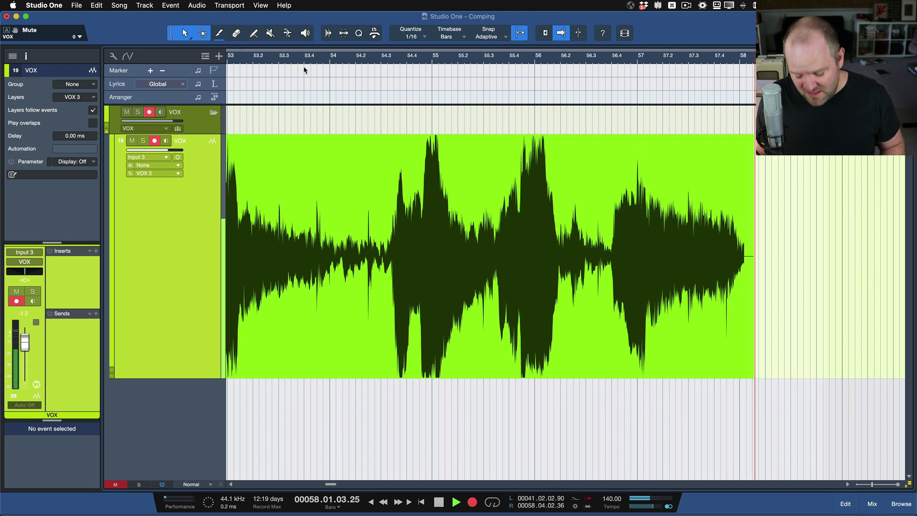
key(KP_Multiply)
key(space)
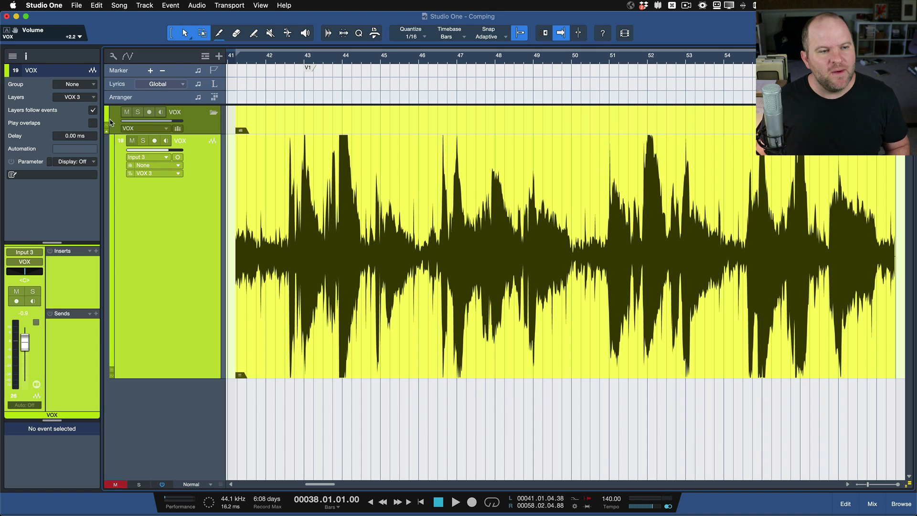
Compare the recorded takes by switching the VOX track among layers VOX 1, VOX 2 and VOX 3, ending on VOX 1
click(84, 99)
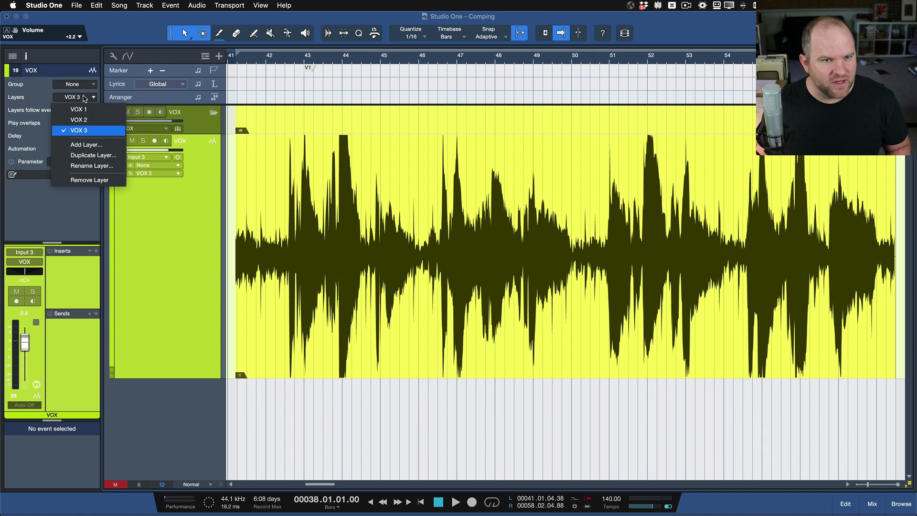
click(84, 118)
click(79, 99)
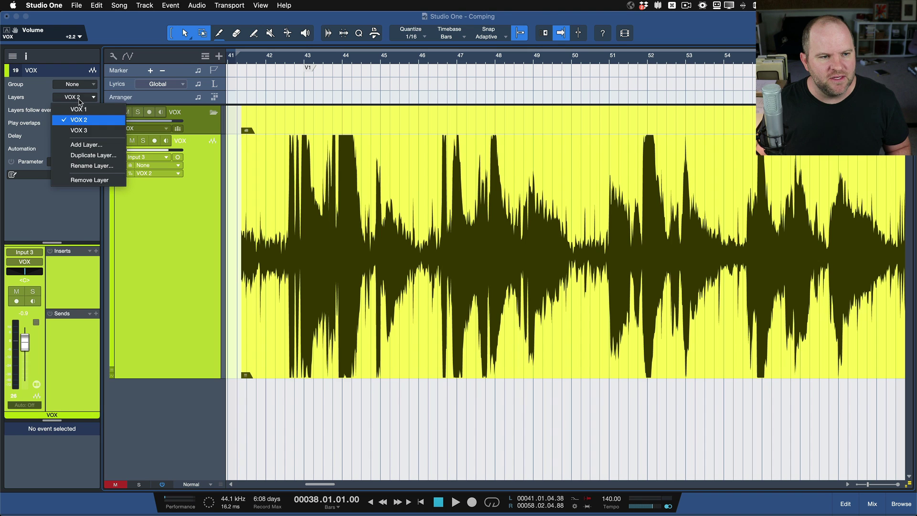
click(79, 110)
click(81, 98)
click(80, 120)
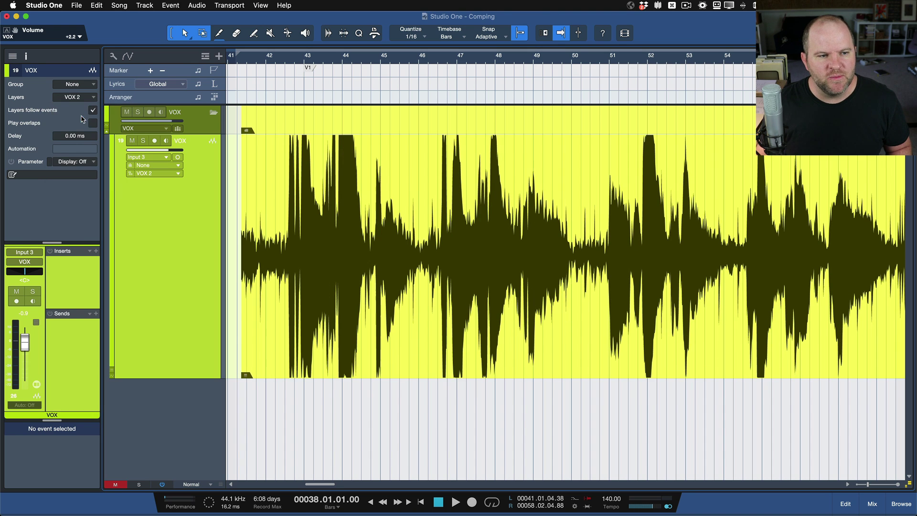
click(83, 98)
click(81, 130)
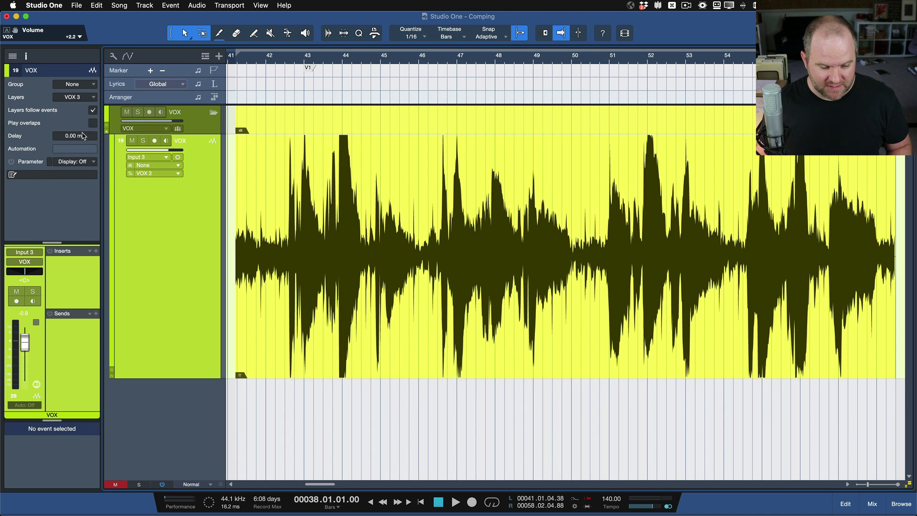
click(86, 101)
click(85, 111)
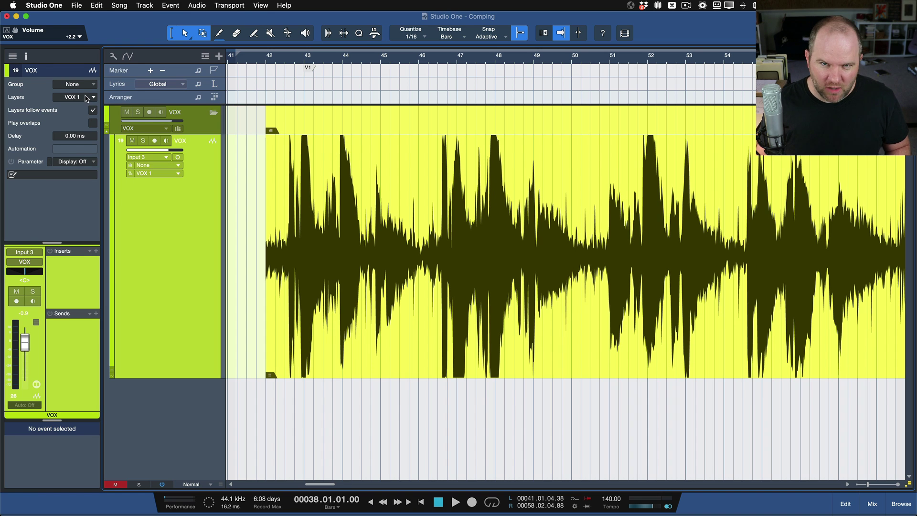
Add an empty layer named COMP to the VOX track
click(87, 99)
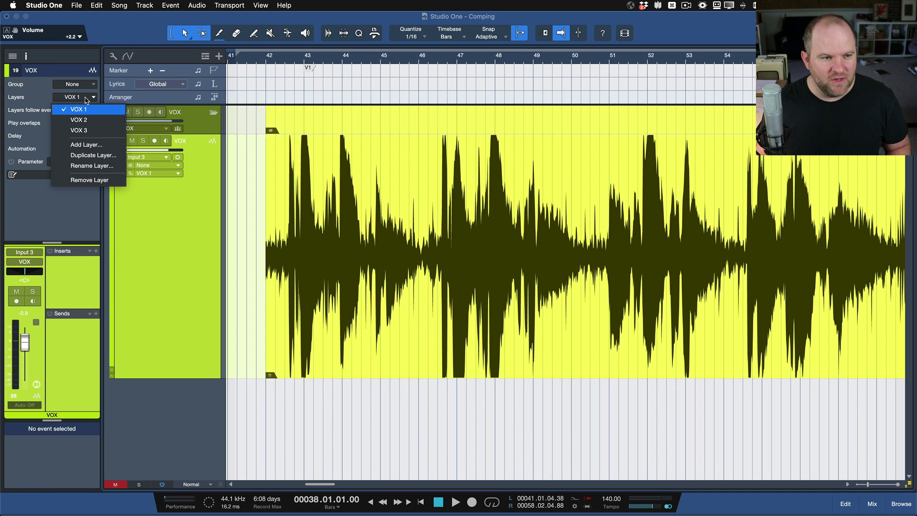
click(74, 145)
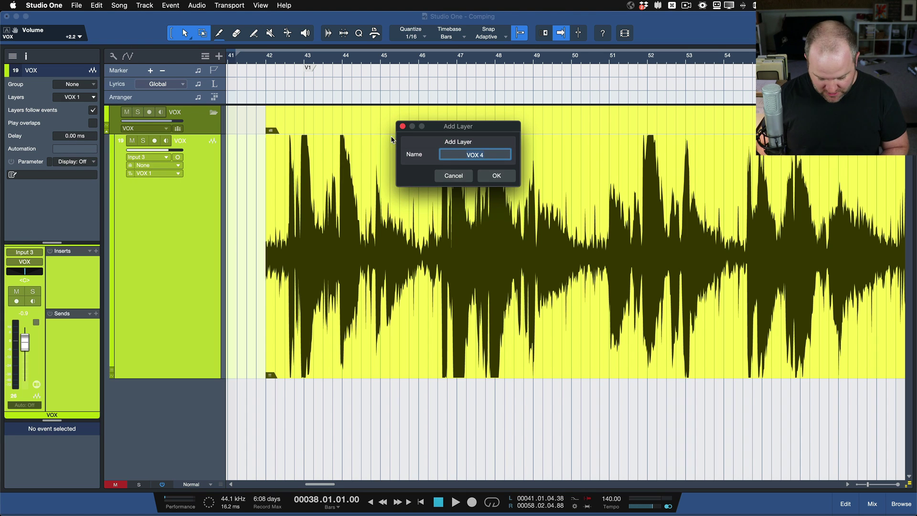
text(COMP)
key(Return)
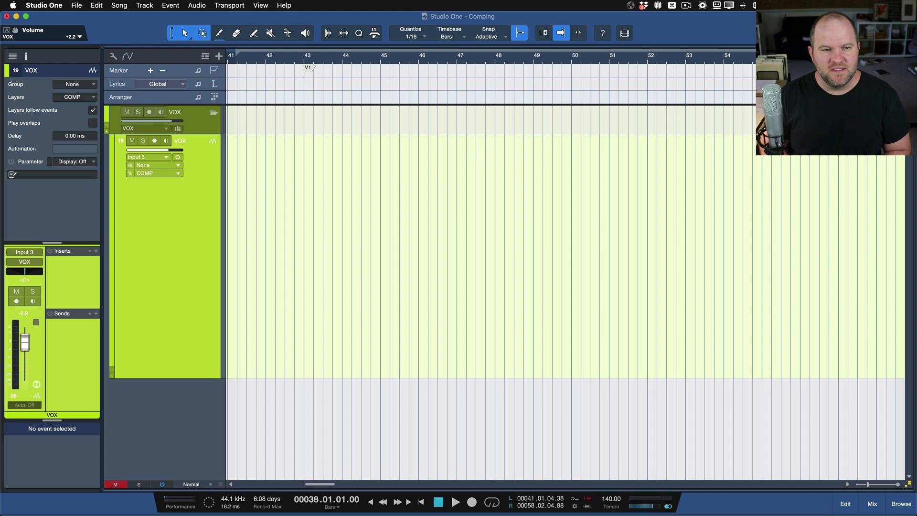
View the three takes again by activating layers VOX 1, VOX 2 and VOX 3 in turn
click(91, 98)
click(84, 111)
click(88, 99)
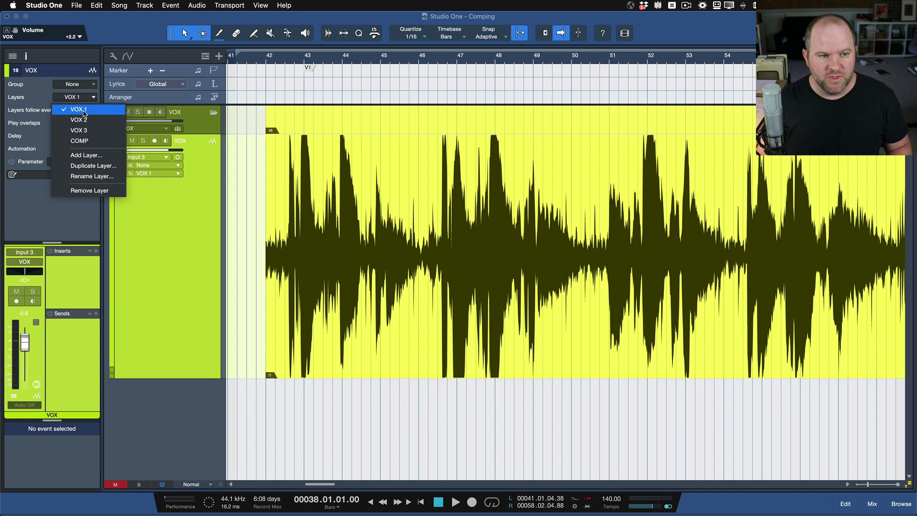
click(80, 120)
click(87, 99)
click(86, 131)
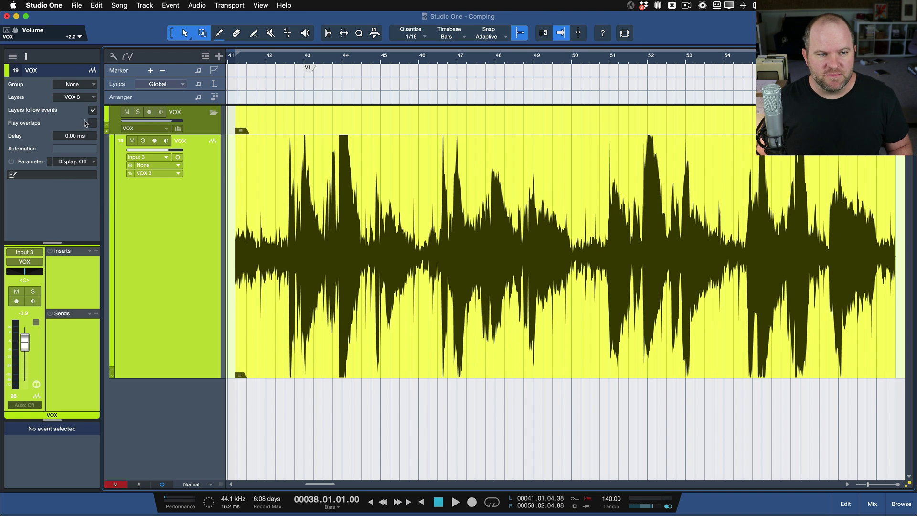
Try to copy the VOX 1 range from 42.03.01 to 43.04.01 into the empty COMP layer
click(89, 100)
click(86, 140)
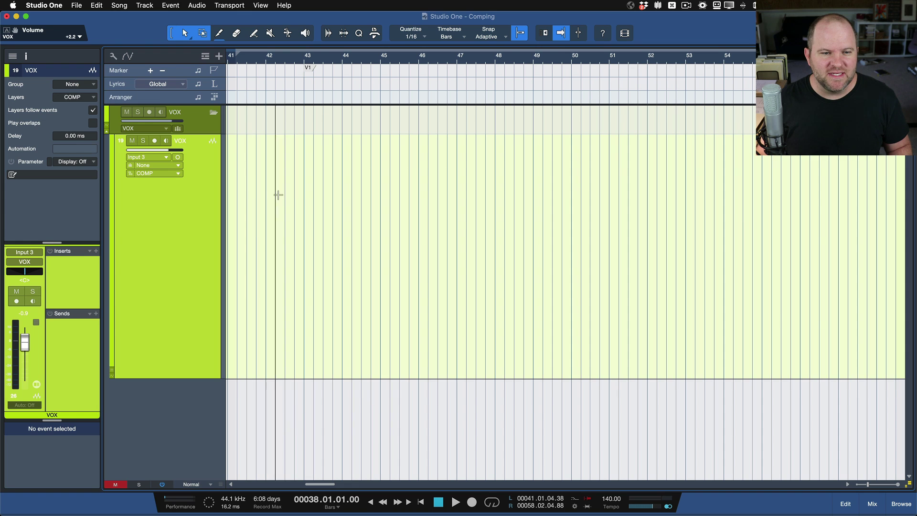
click(88, 99)
click(84, 110)
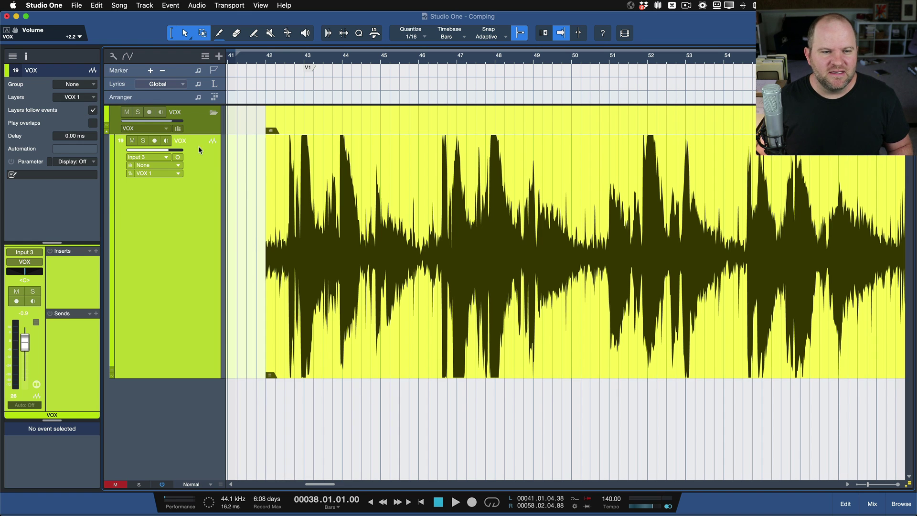
drag(286, 206, 333, 208)
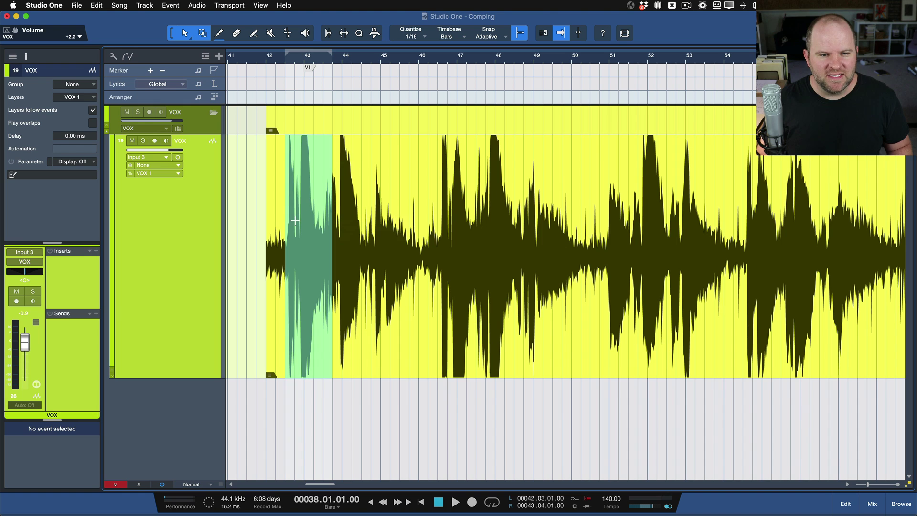
click(78, 97)
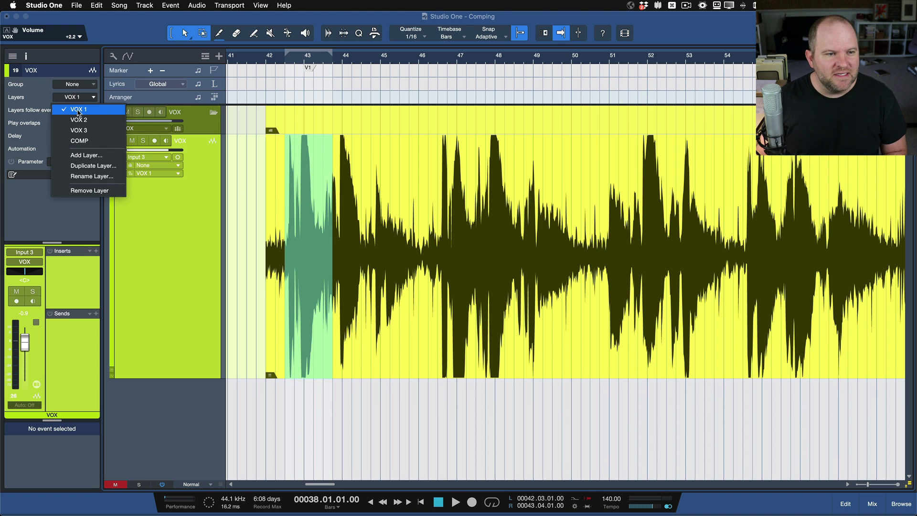
click(78, 141)
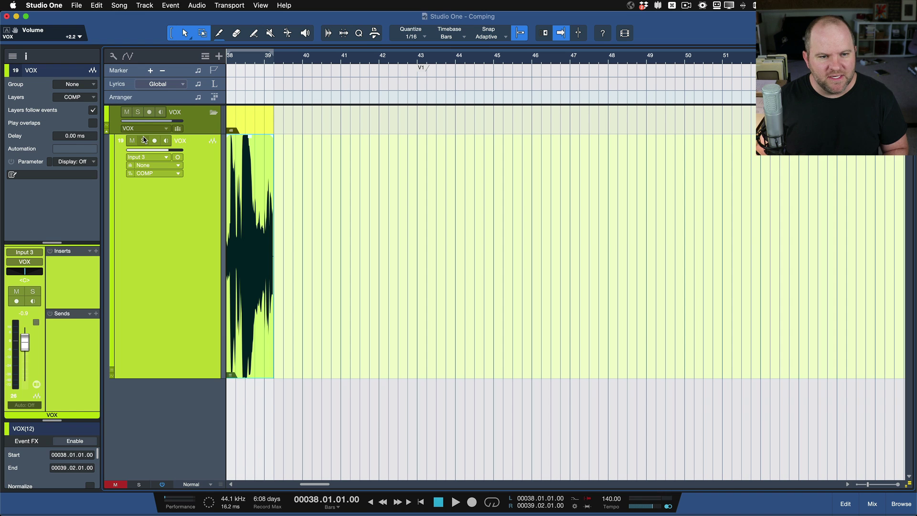
click(262, 224)
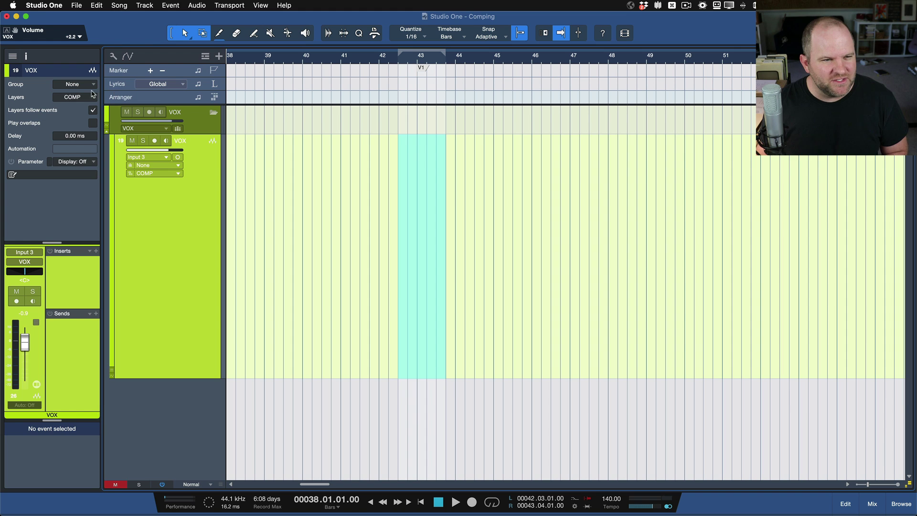
Switch the VOX track to VOX 1 and back to COMP, and expand its layers beneath the track
click(76, 96)
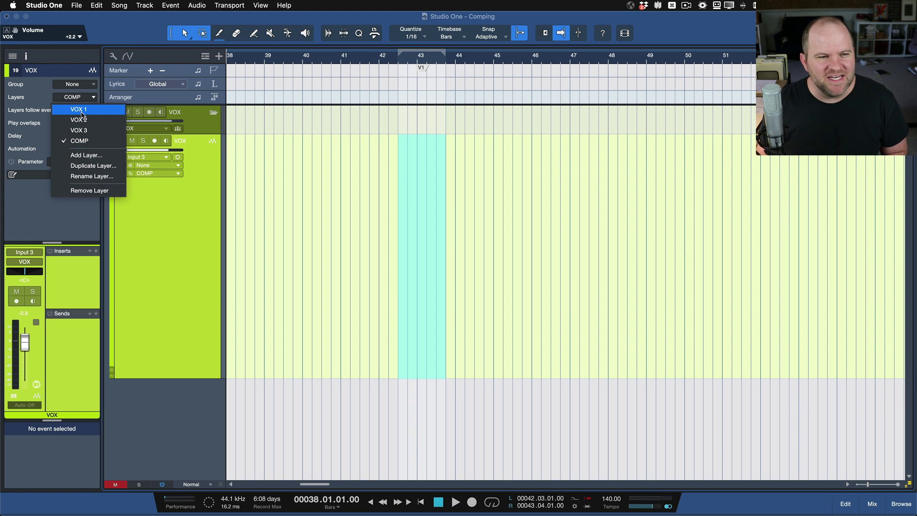
click(81, 113)
click(84, 97)
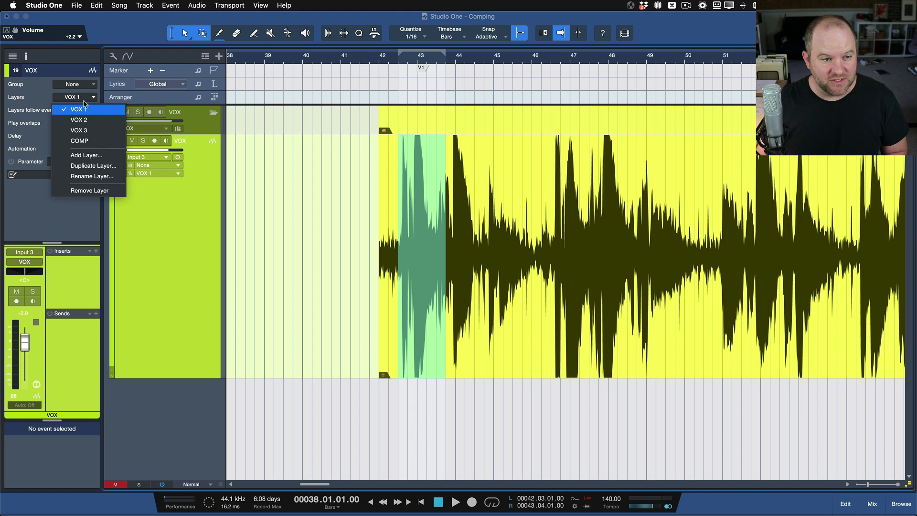
click(85, 142)
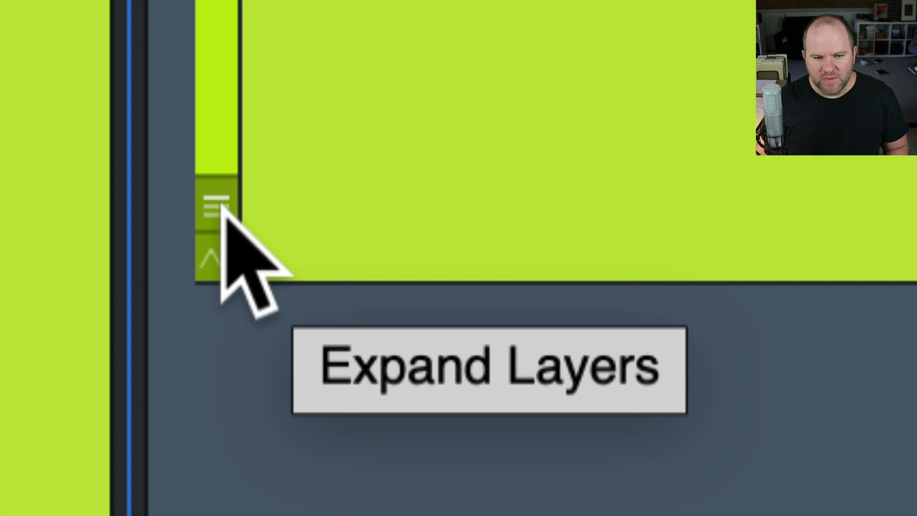
click(221, 206)
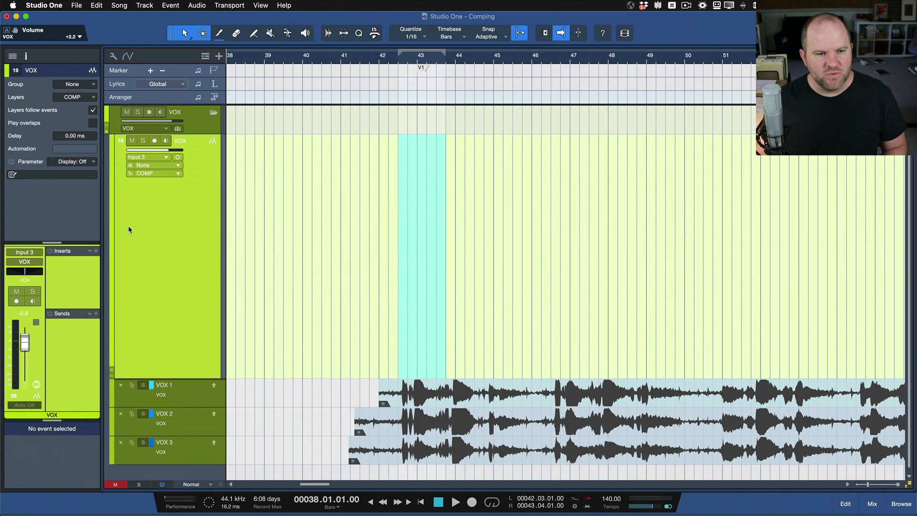
Solo the VOX track and play the empty COMP layer from 42.02.01
drag(336, 229, 589, 249)
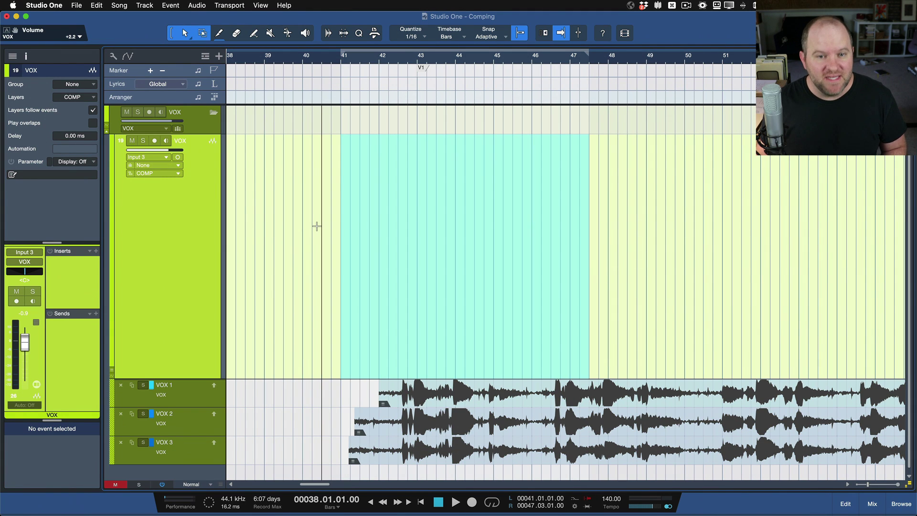
click(317, 225)
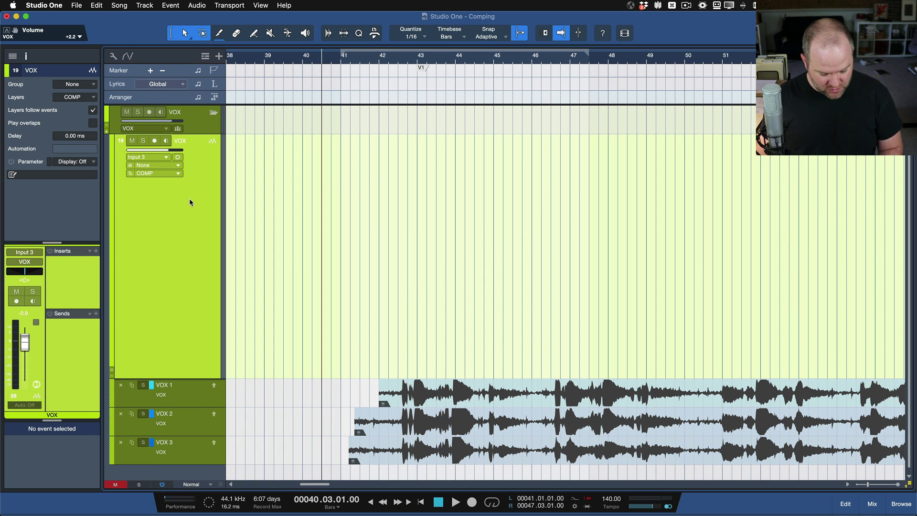
key(s)
key(space)
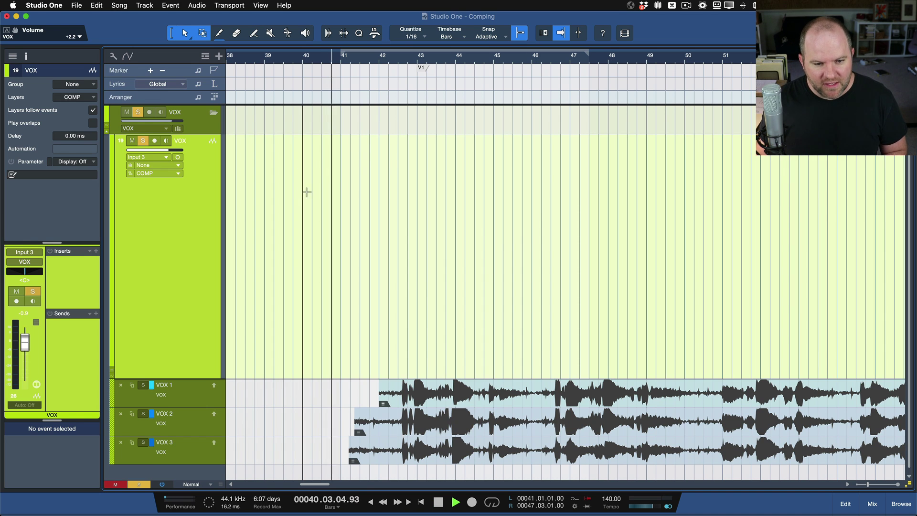
key(space)
click(409, 63)
key(space)
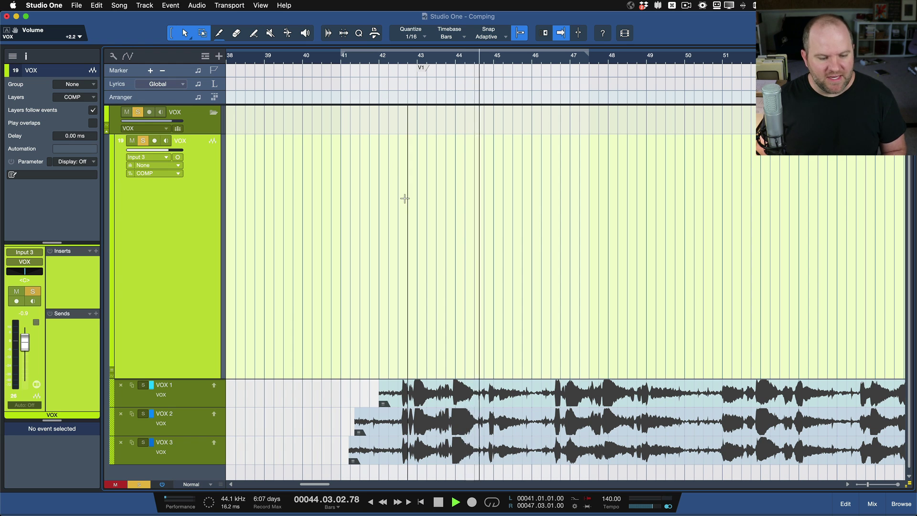
key(space)
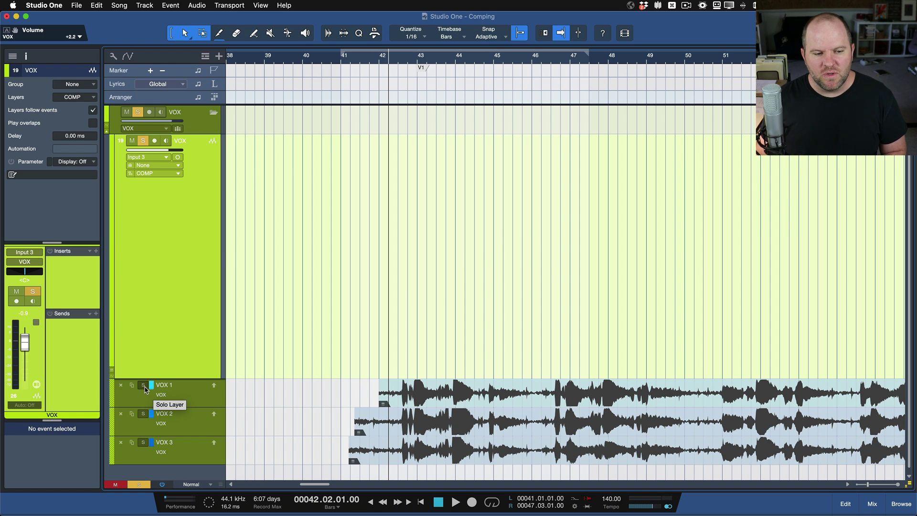
Activate layer VOX 1 to audition it from 42.02.01, and switch the VOX track back to COMP
click(85, 99)
click(79, 108)
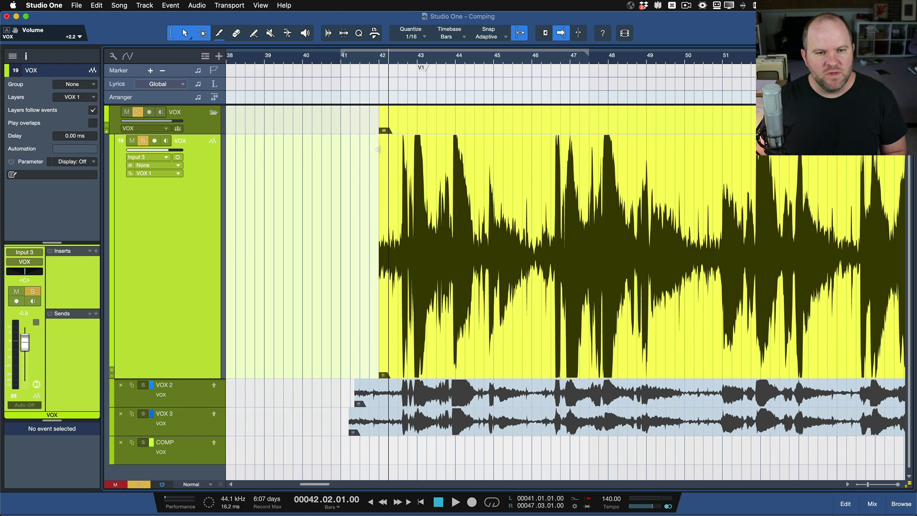
key(space)
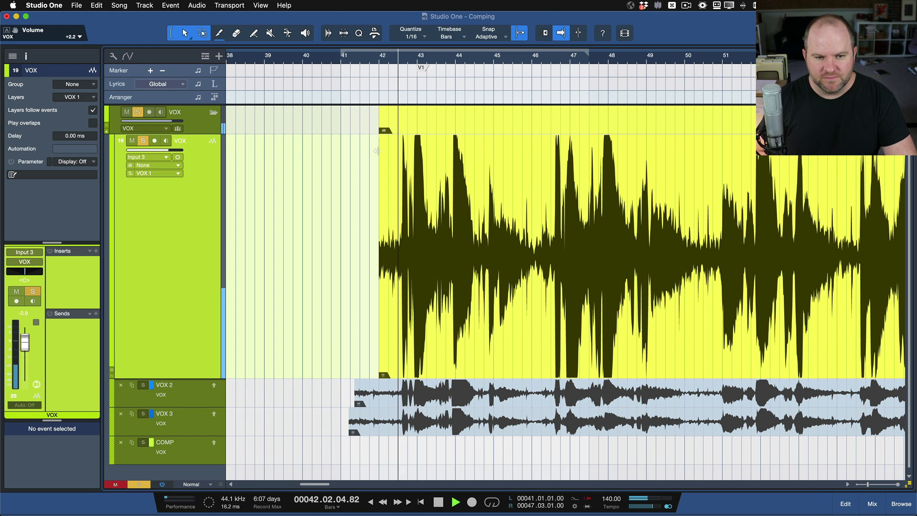
key(space)
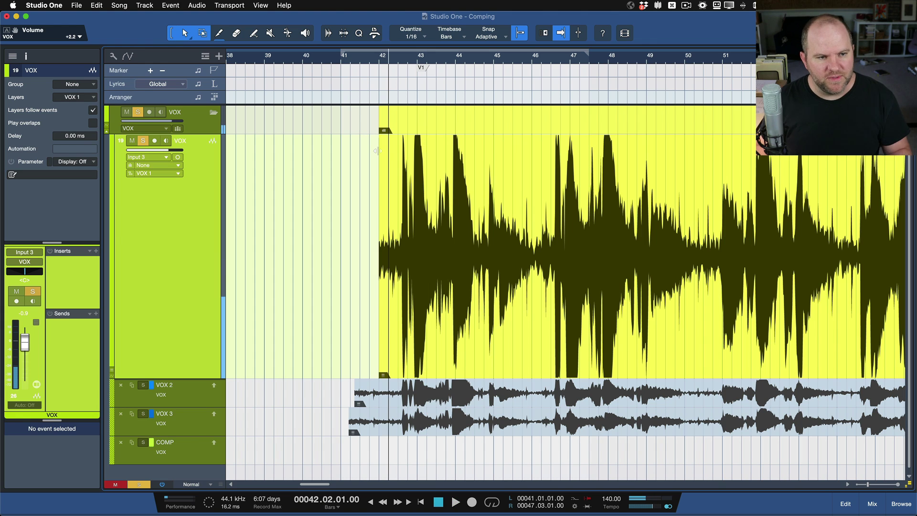
click(76, 97)
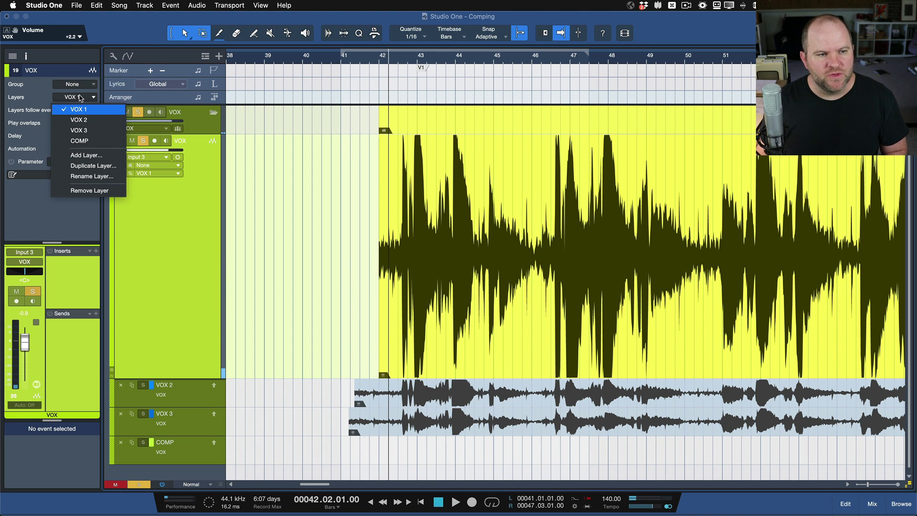
click(199, 231)
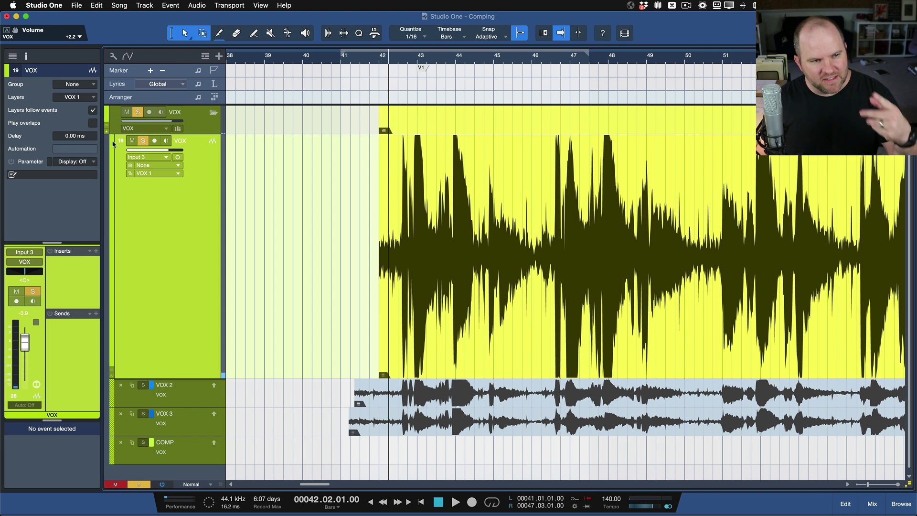
click(80, 99)
click(81, 140)
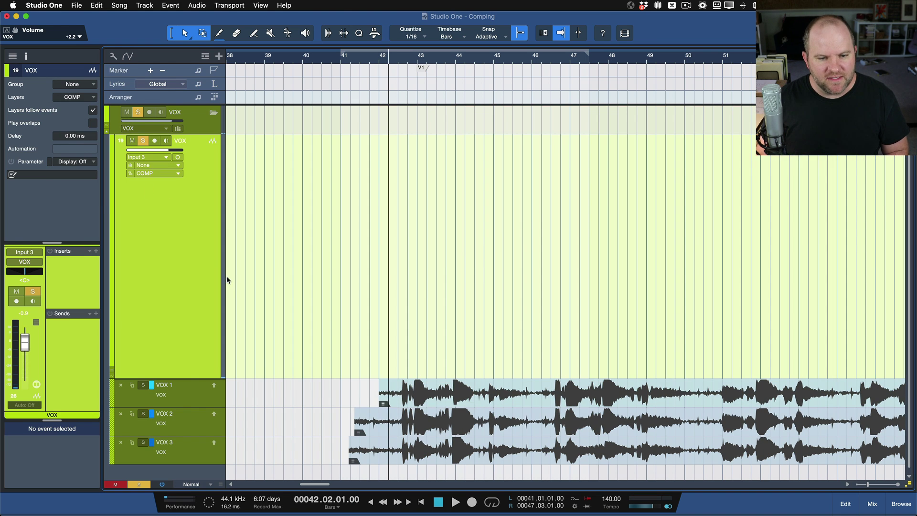
Cycle the layer solo repeatedly through VOX 1, VOX 2 and VOX 3 while COMP stays the active layer
click(144, 386)
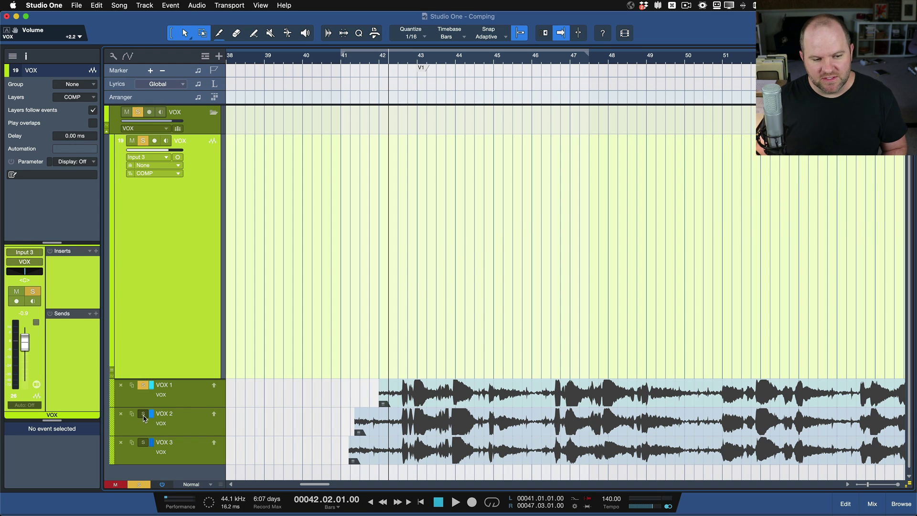
click(143, 413)
click(143, 442)
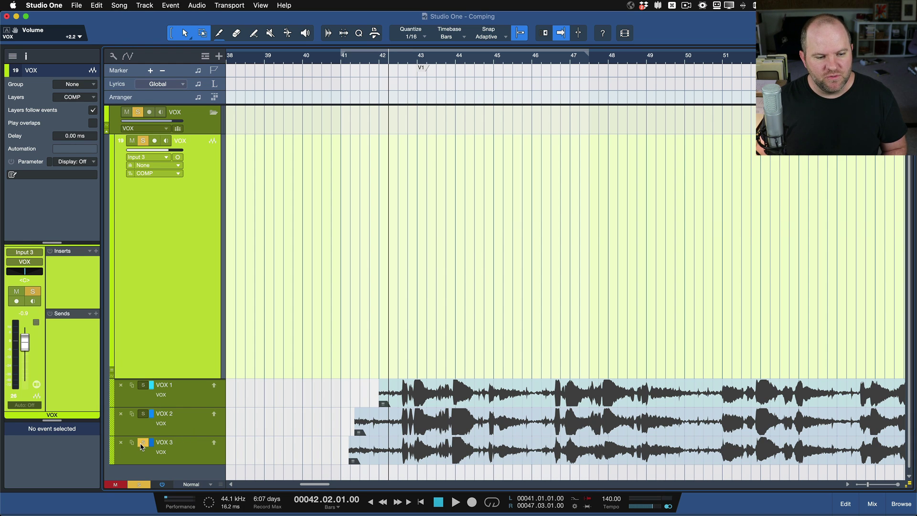
click(144, 385)
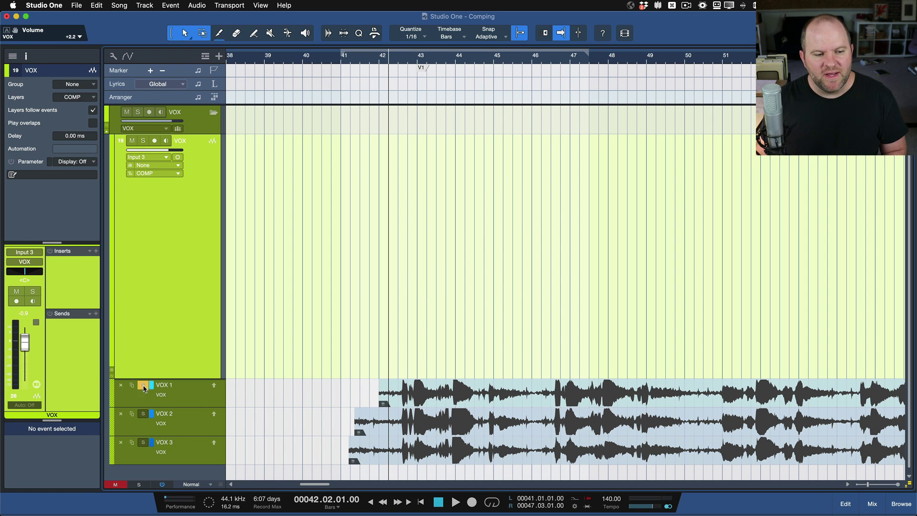
click(143, 414)
click(143, 443)
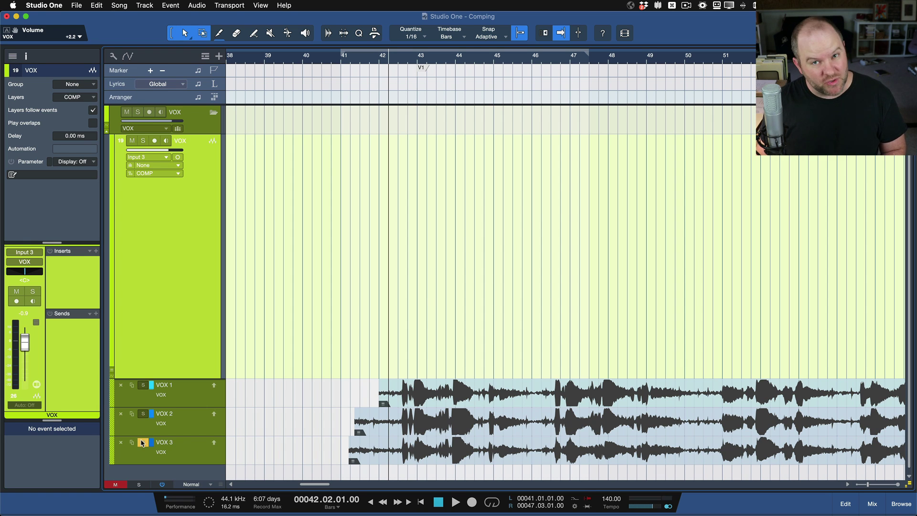
click(144, 386)
click(143, 414)
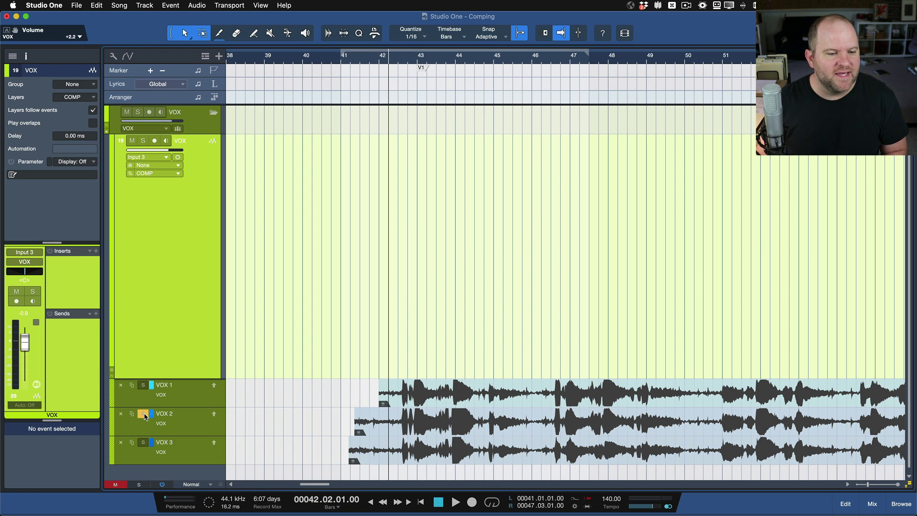
click(144, 443)
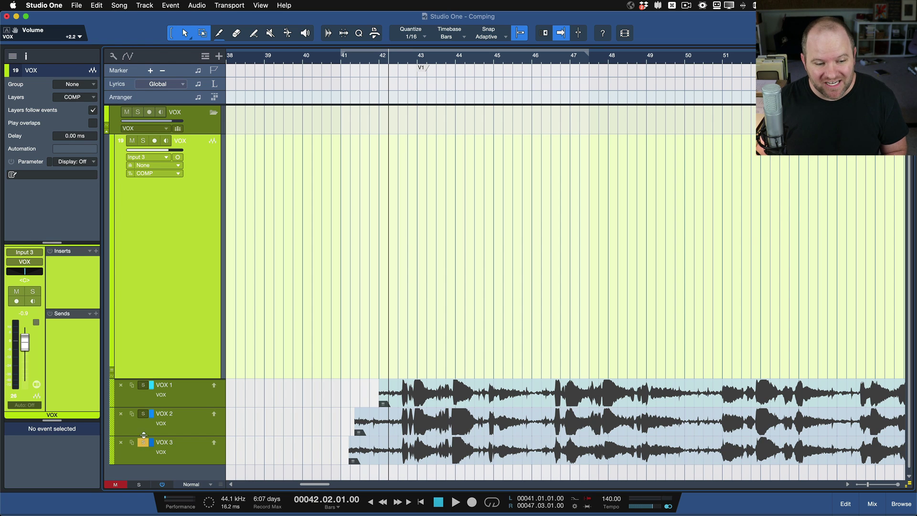
Alternate the layer solo between VOX 1 and VOX 2 and audition the takes from 42.02.01, ending on VOX 3
click(143, 385)
click(143, 386)
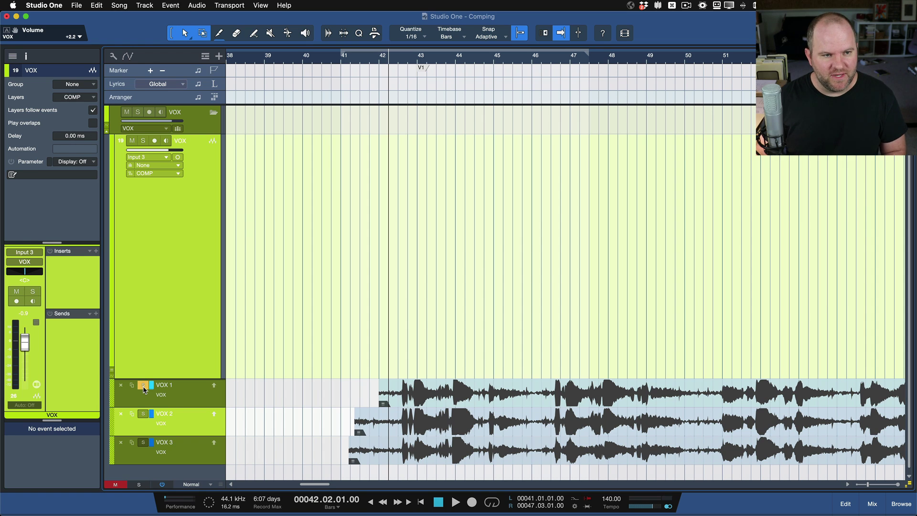
click(145, 414)
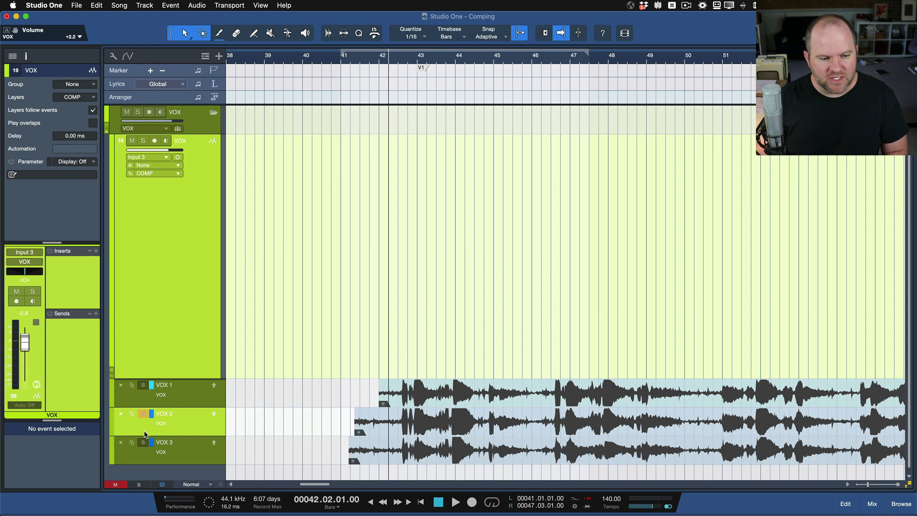
click(143, 386)
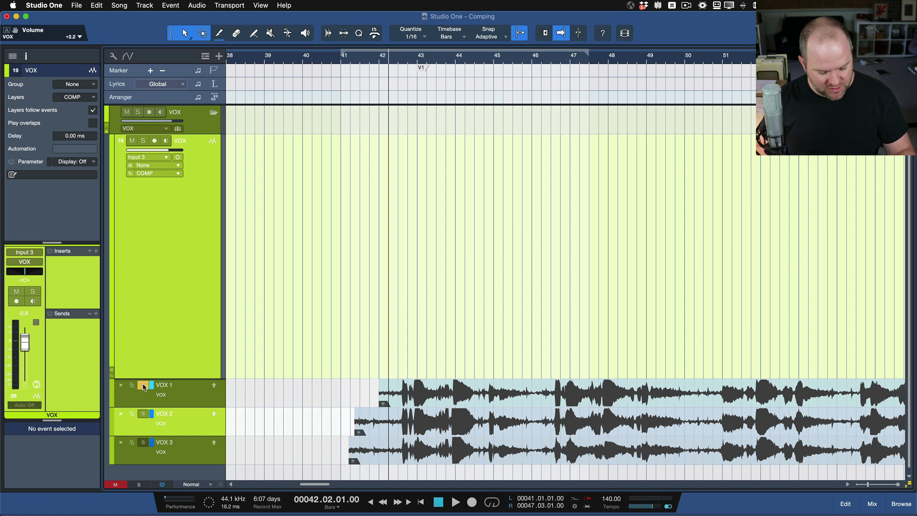
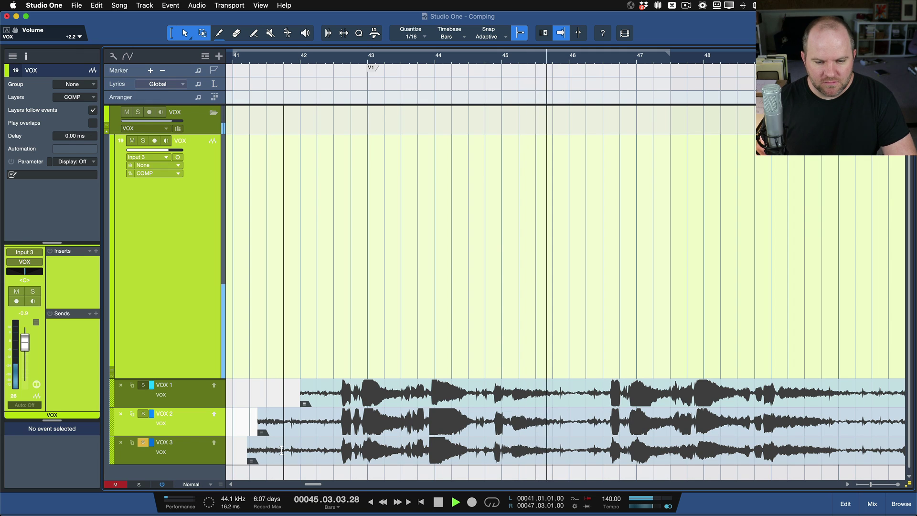
key(space)
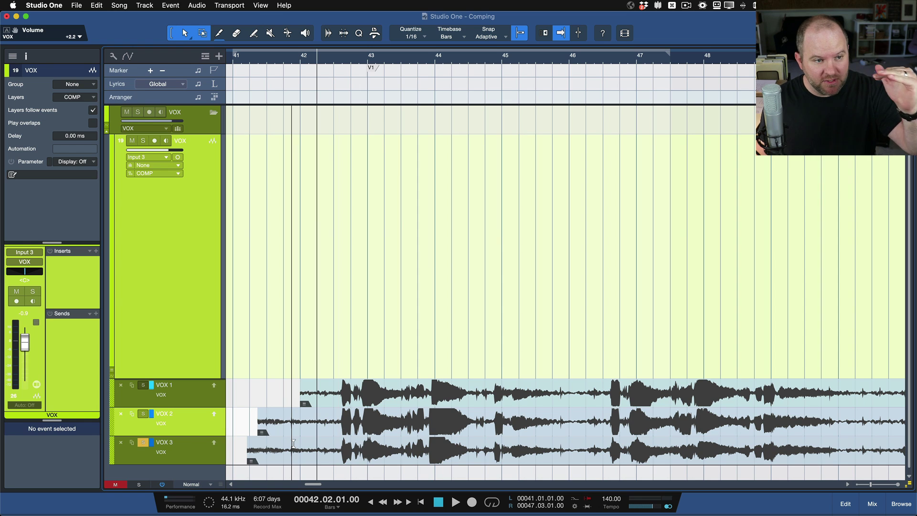
Promote the VOX 3 phrase from 42.01.02 to 46.02.02 to the COMP layer
drag(313, 214, 514, 256)
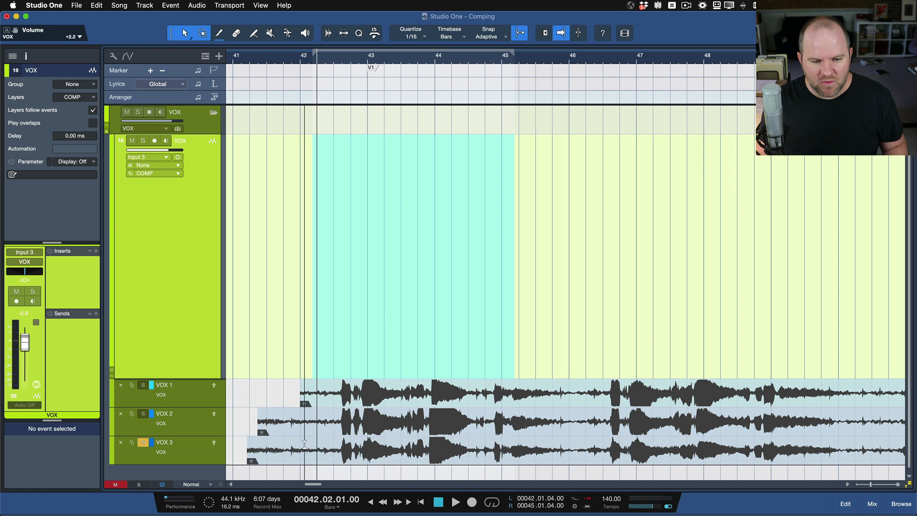
drag(305, 445, 590, 449)
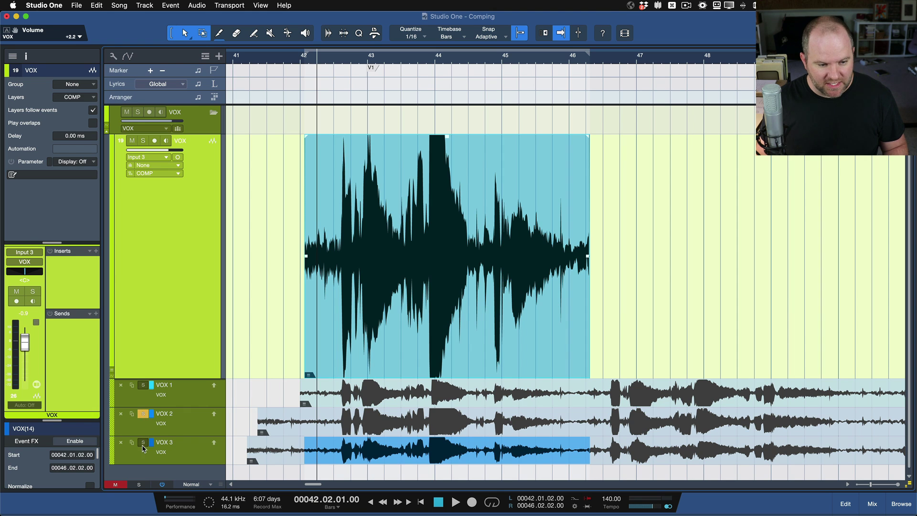
scroll(309, 427, right, 5)
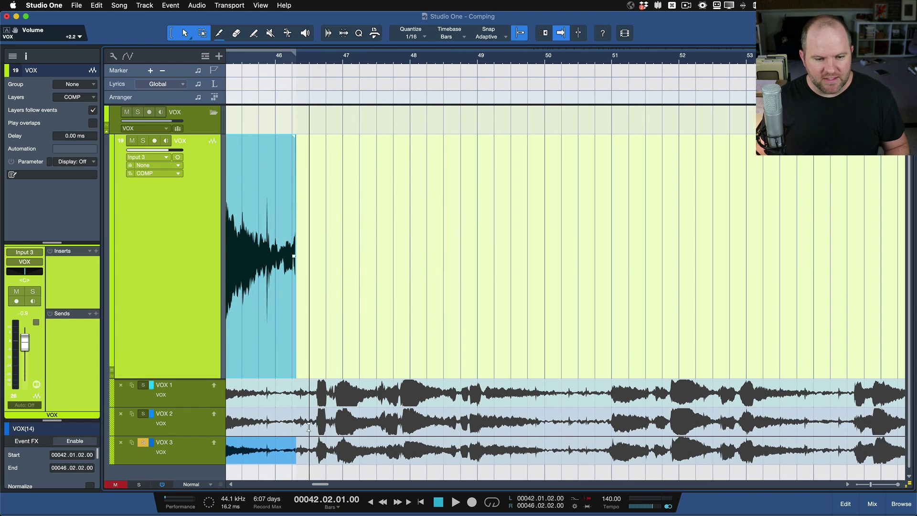
Audition the VOX 3 and VOX 2 takes from 46.02.02 and promote the VOX 3 phrase up to 50.03.02 to the COMP layer
scroll(309, 427, left, 1)
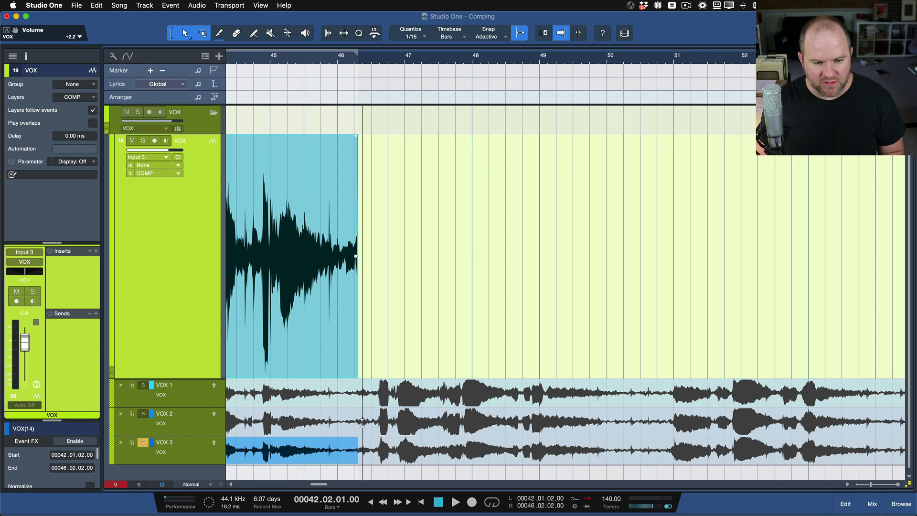
key(space)
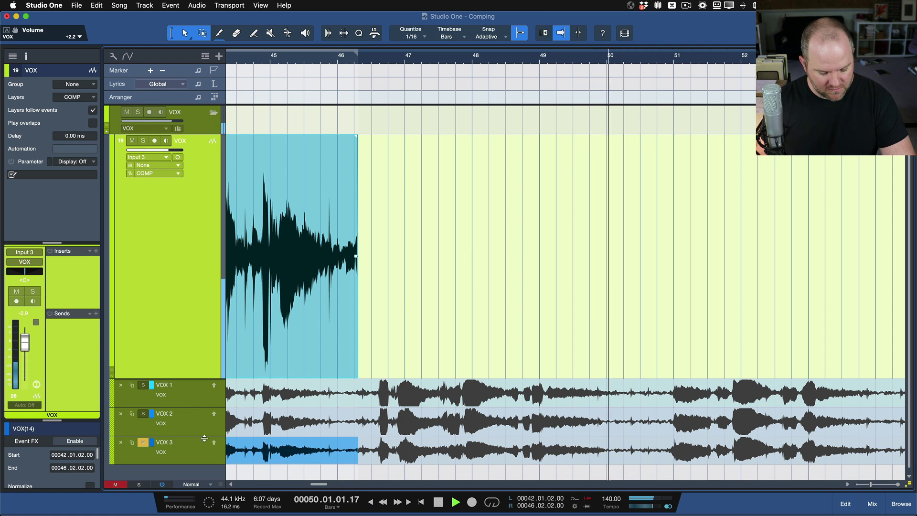
key(space)
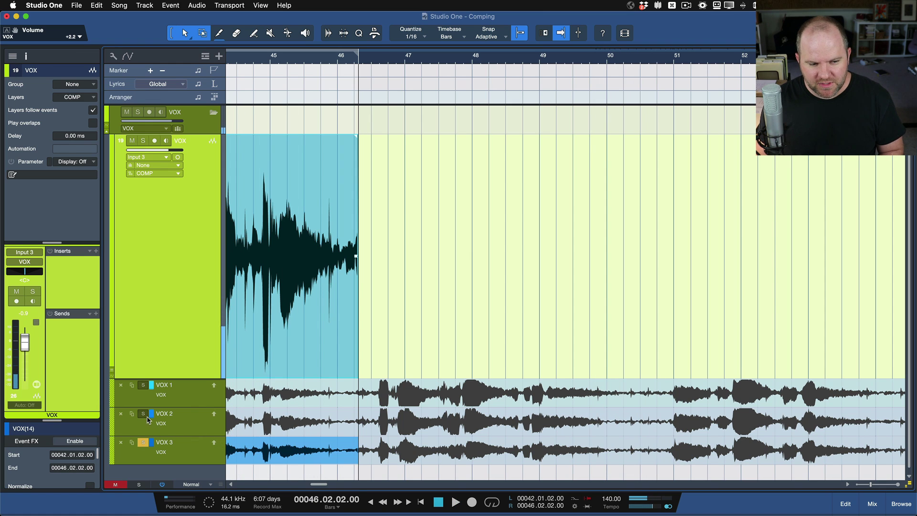
key(space)
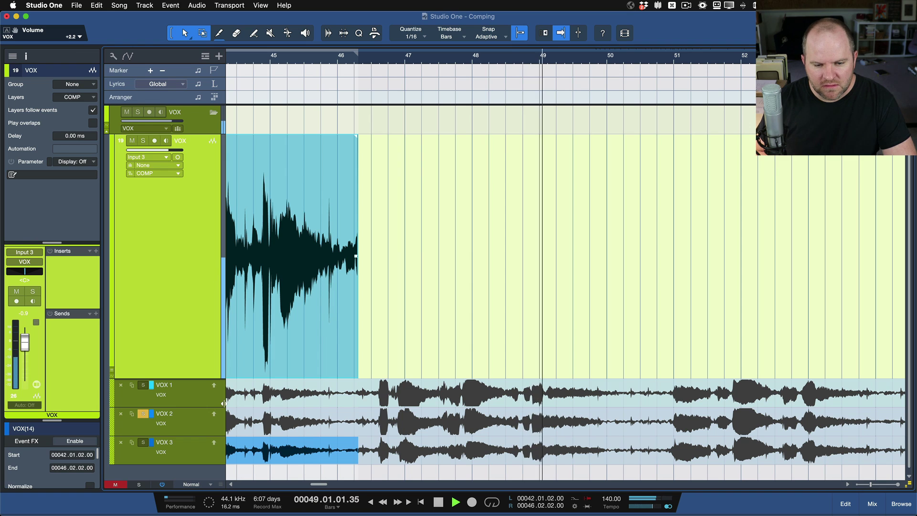
key(space)
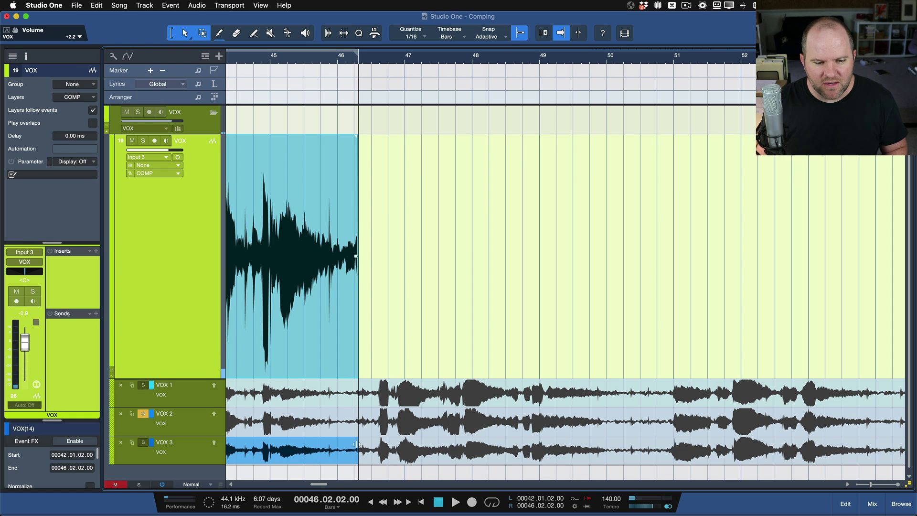
drag(357, 444, 644, 446)
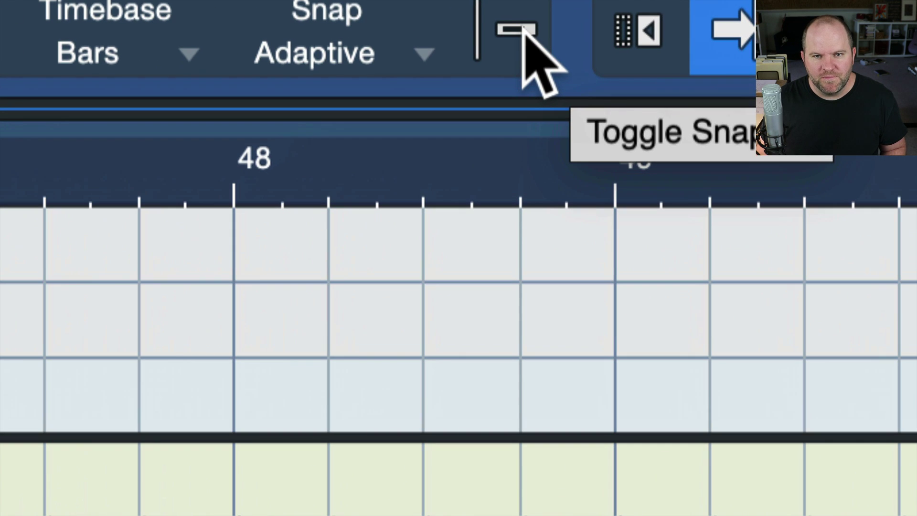
Toggle snapping on and off several times, leaving it off for free selection of ranges
click(509, 30)
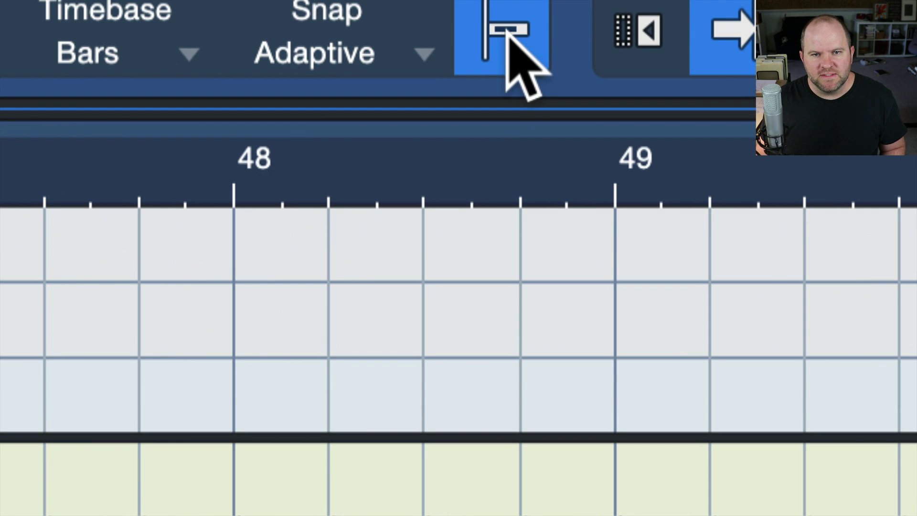
click(508, 30)
click(509, 31)
click(508, 31)
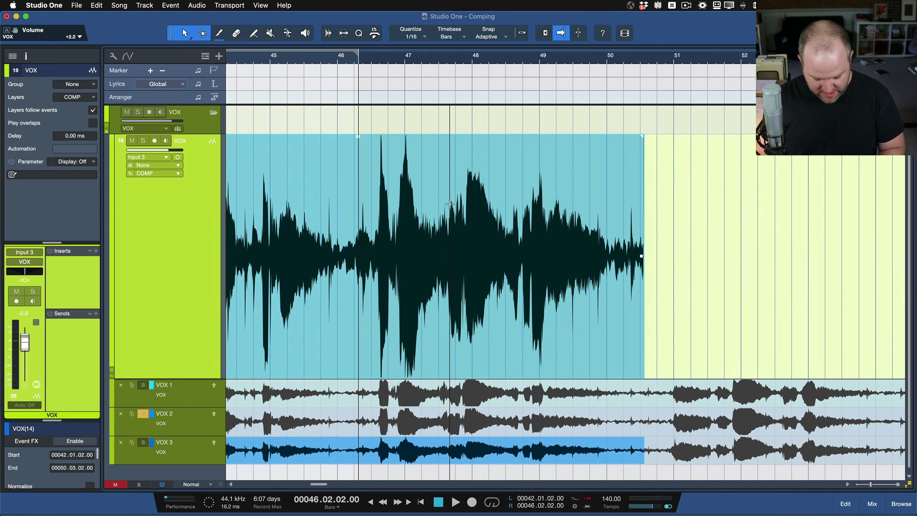
key(n)
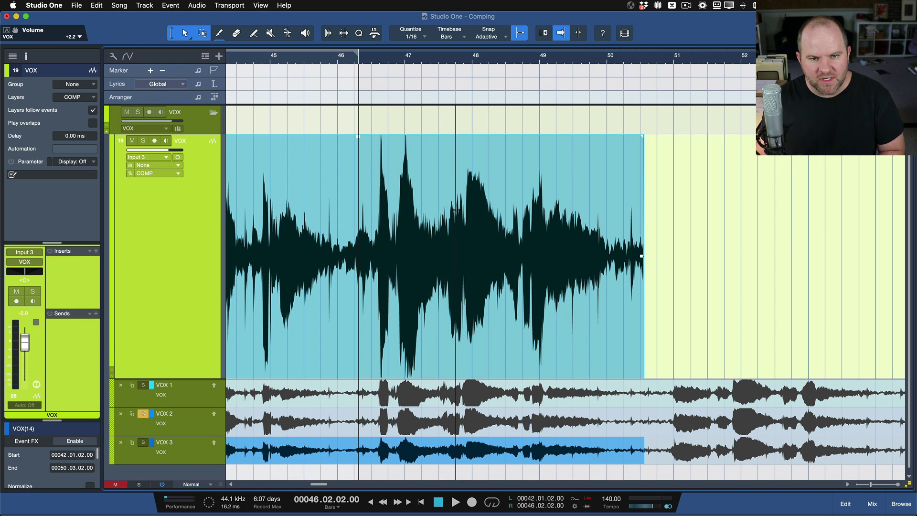
key(n)
key(n)
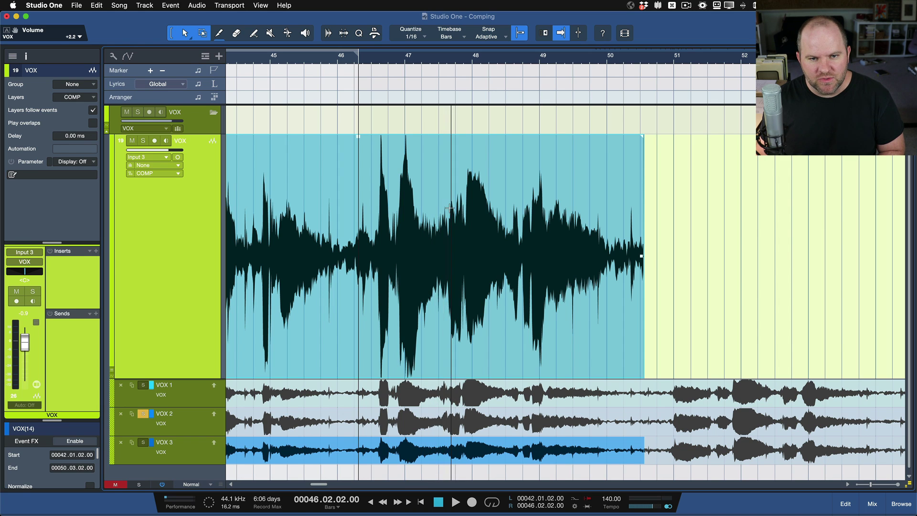
key(n)
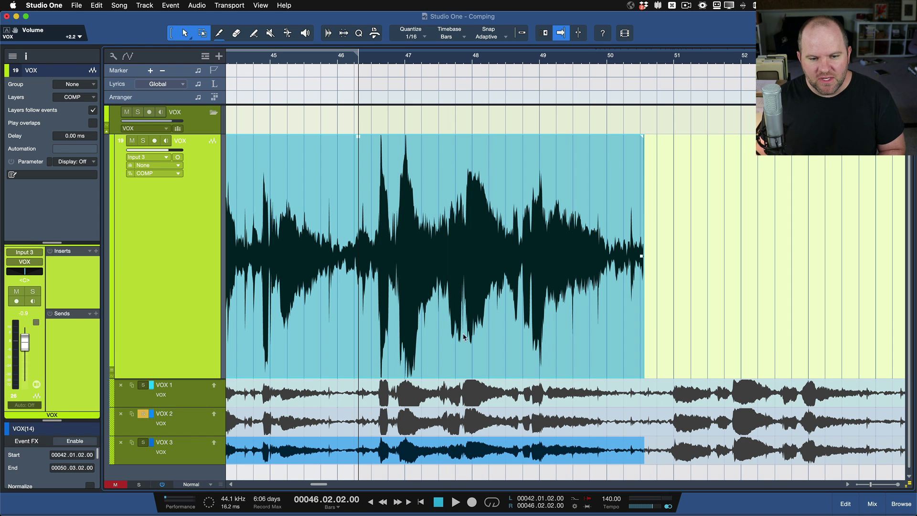
Audition VOX 2 from 46.02.02 and promote its section from 47.04.02.18 to 48.03.04.96 to the COMP layer
scroll(452, 386, up, 2)
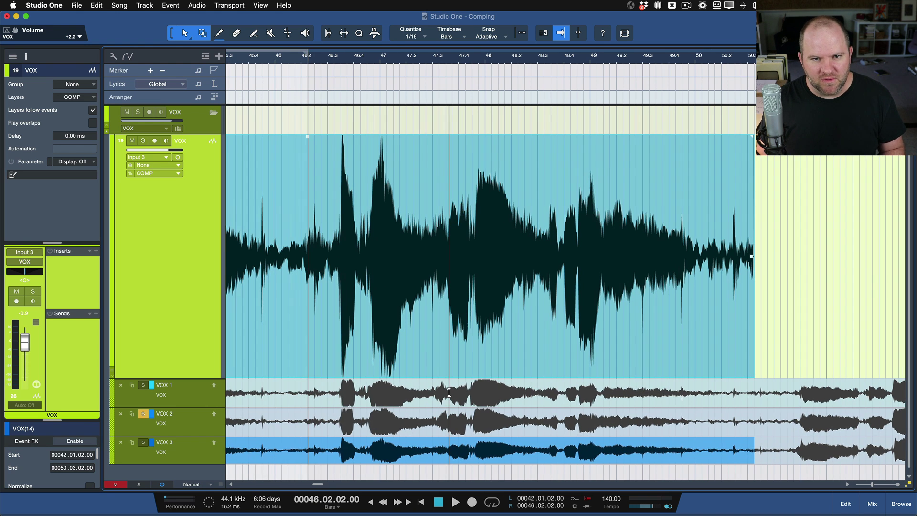
double_click(450, 395)
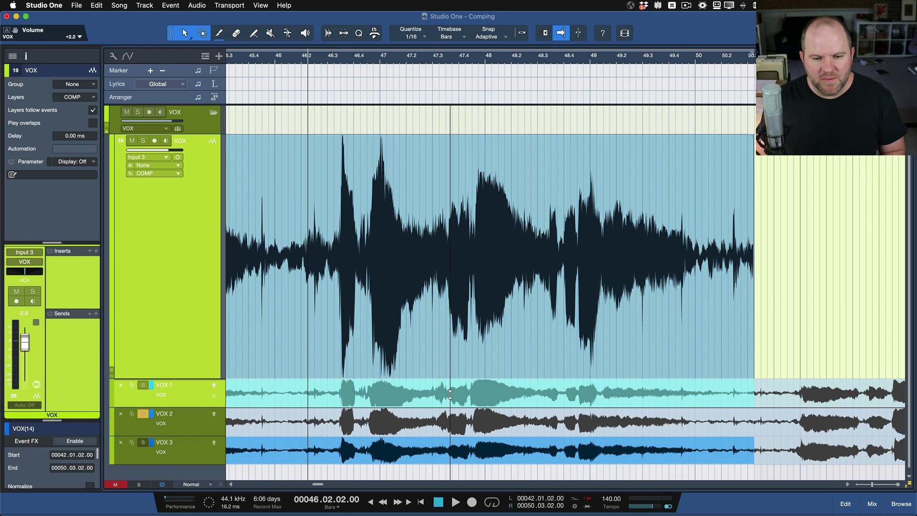
key(space)
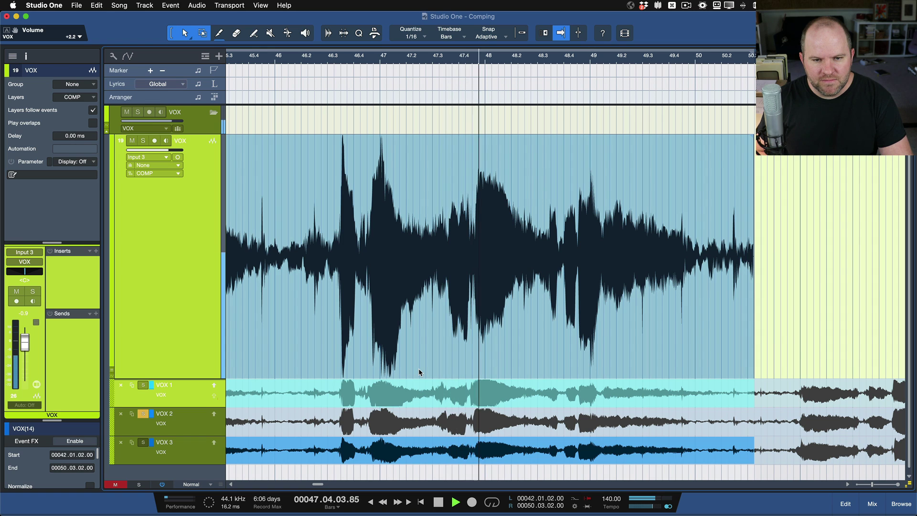
key(space)
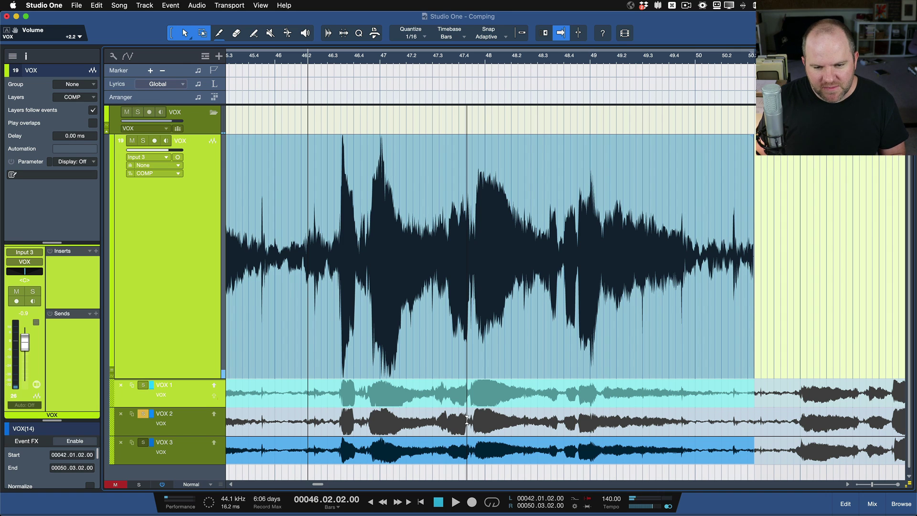
drag(467, 420, 563, 421)
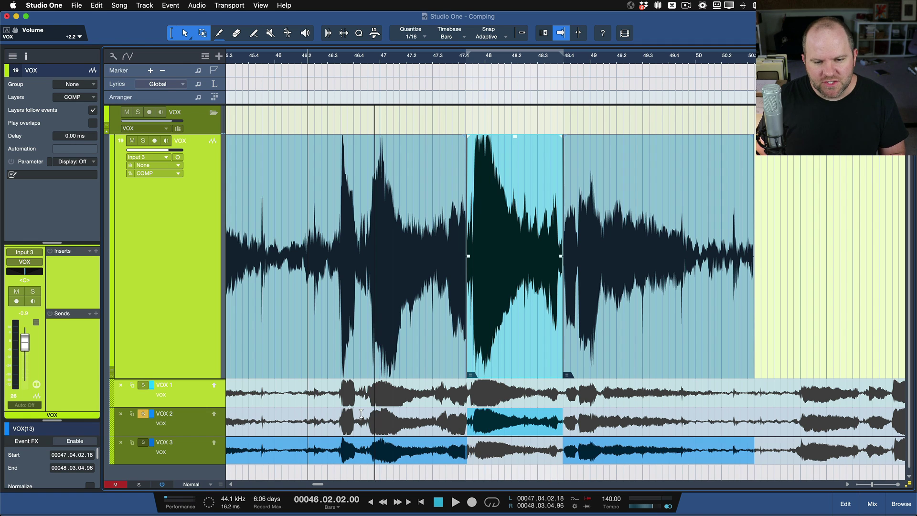
Turn off the VOX 2 layer solo and select the last VOX 3 segment on the COMP layer
click(148, 409)
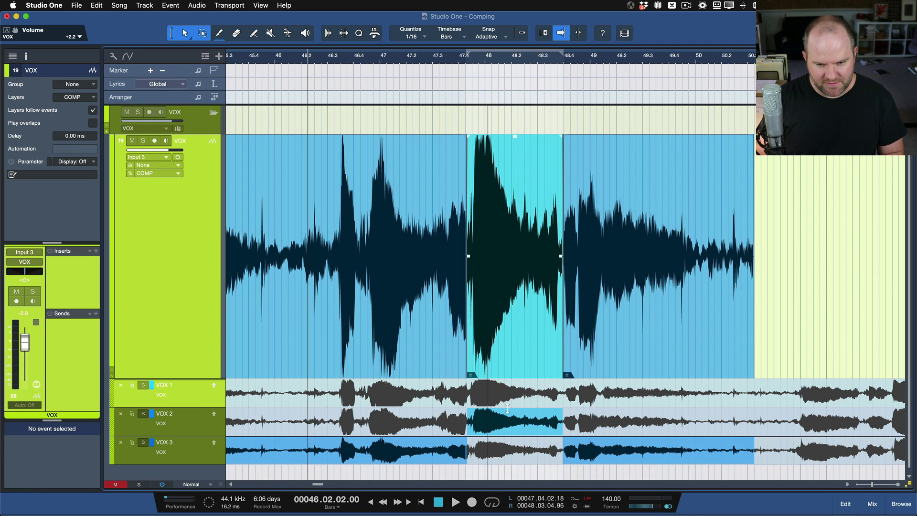
click(496, 333)
click(619, 330)
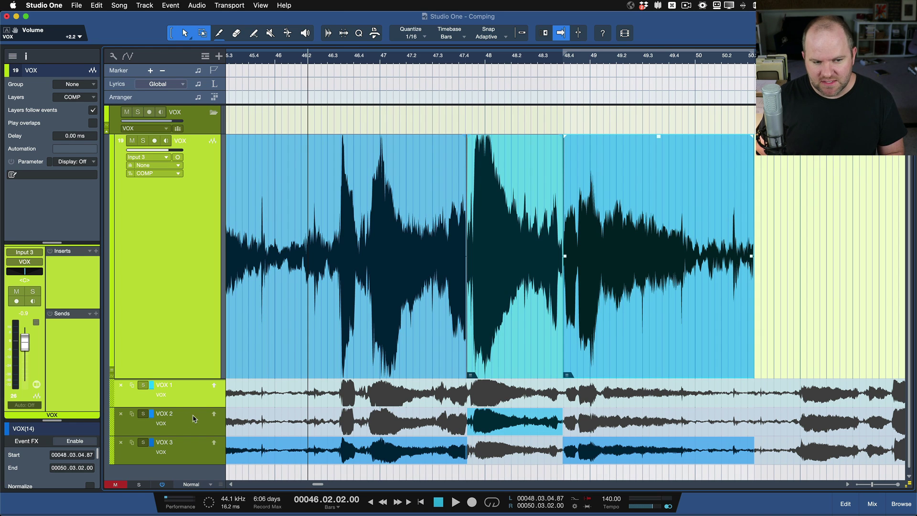
click(111, 395)
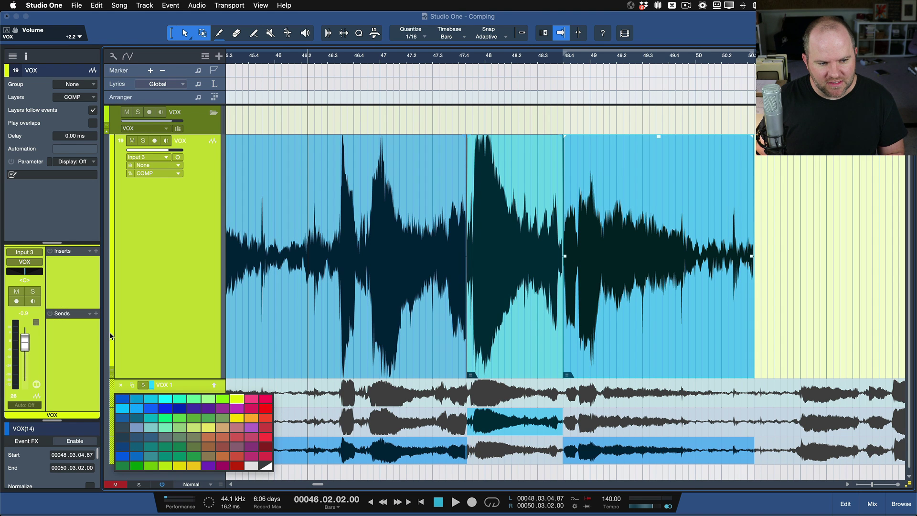
click(200, 418)
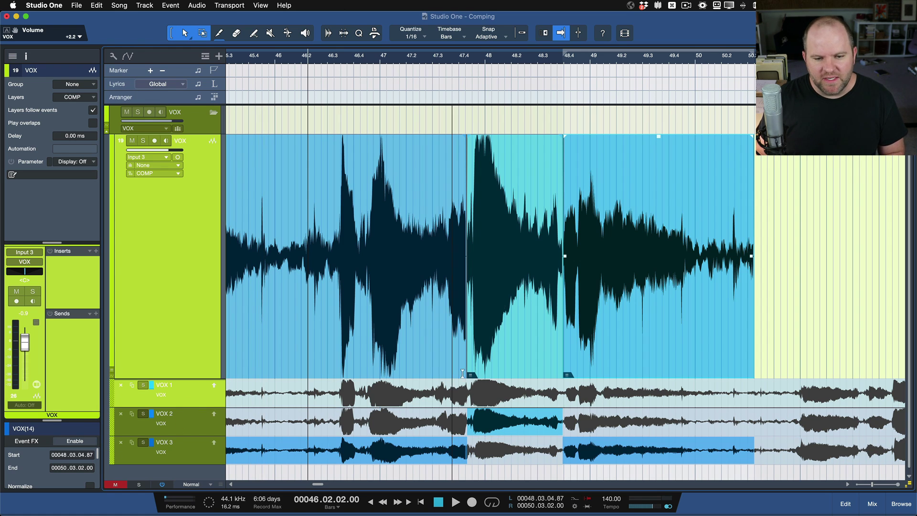
Shift the edit boundary between the VOX 2 segment and the following VOX 3 segment on COMP to 48.04.01
scroll(534, 330, up, 3)
scroll(534, 329, down, 5)
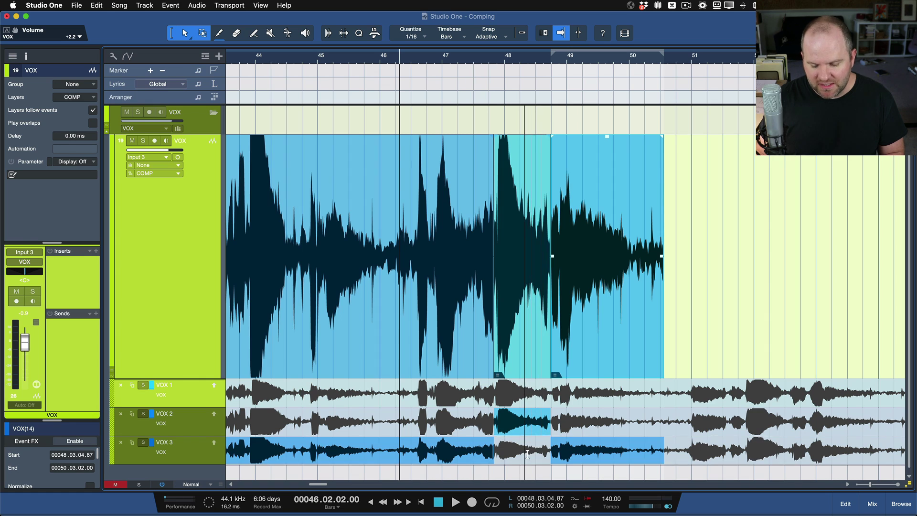
scroll(564, 366, up, 5)
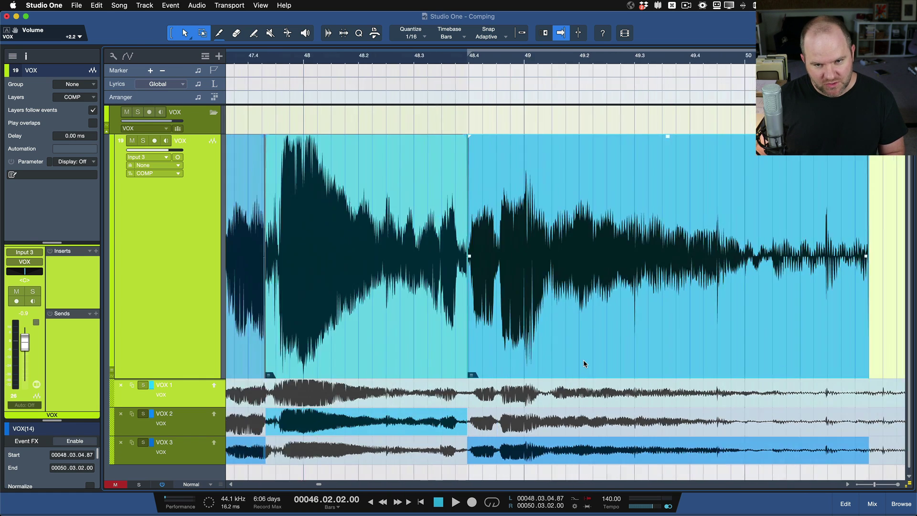
scroll(437, 351, up, 6)
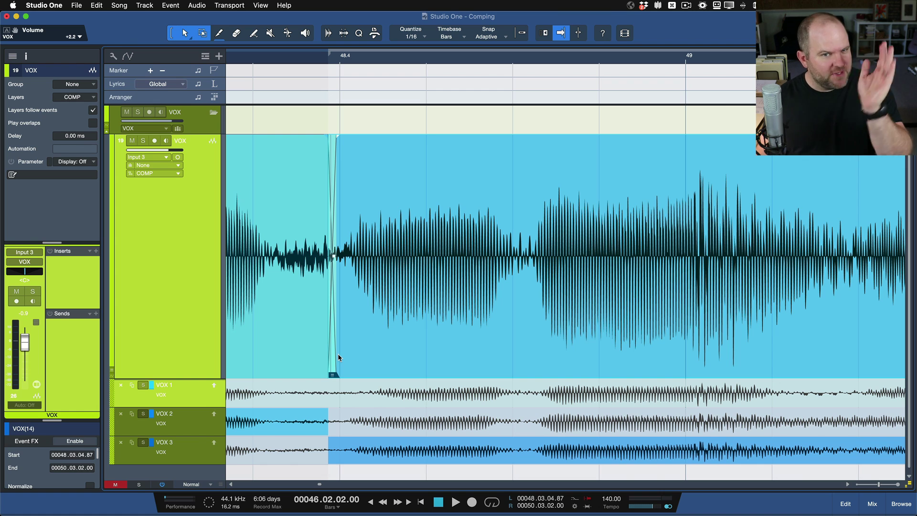
mouse_move(332, 355)
mouse_down()
mouse_move(283, 356)
mouse_move(344, 356)
mouse_up()
key(w)
key(w)
key(w)
key(w)
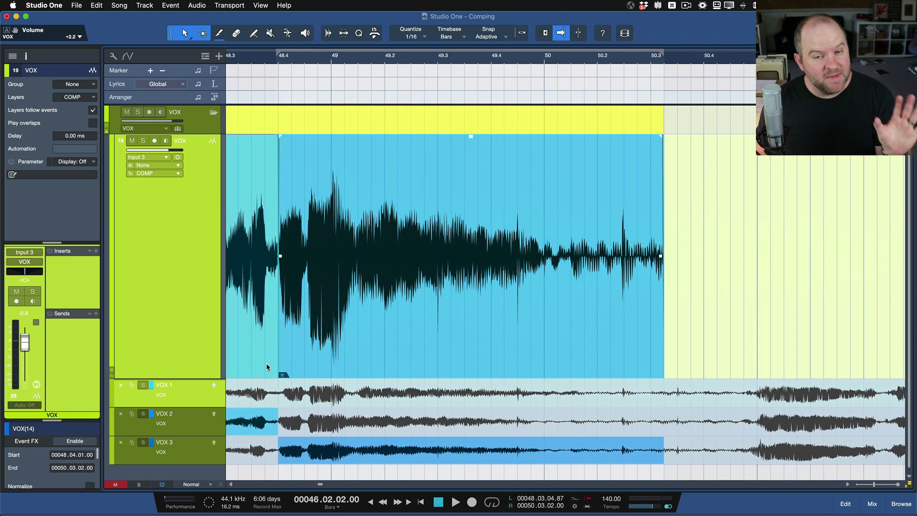
Select the VOX 2 segment on COMP and examine the crossfade at its start
scroll(266, 363, left, 10)
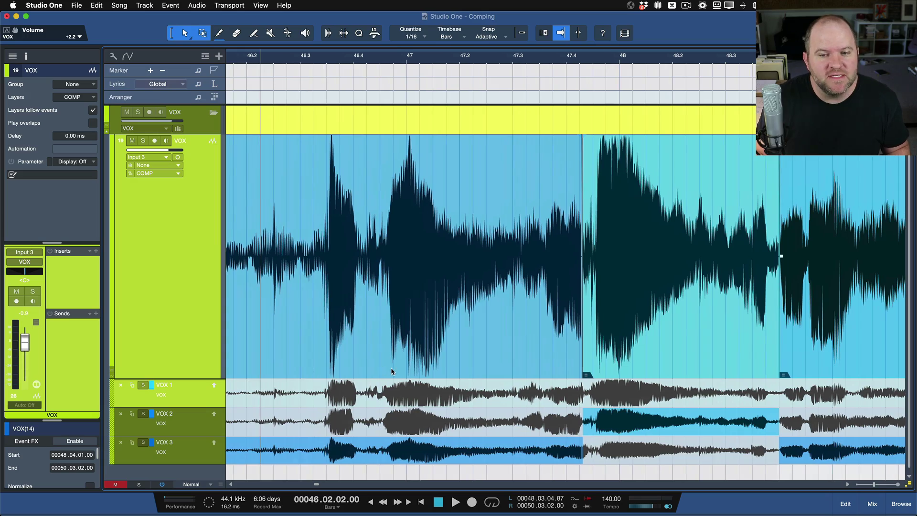
click(630, 360)
key(e)
key(e)
key(e)
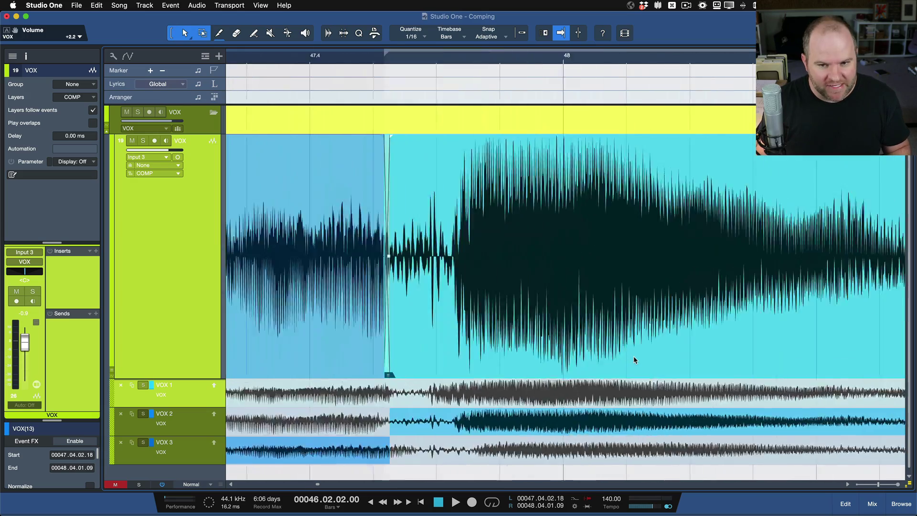
key(w)
key(w)
key(w)
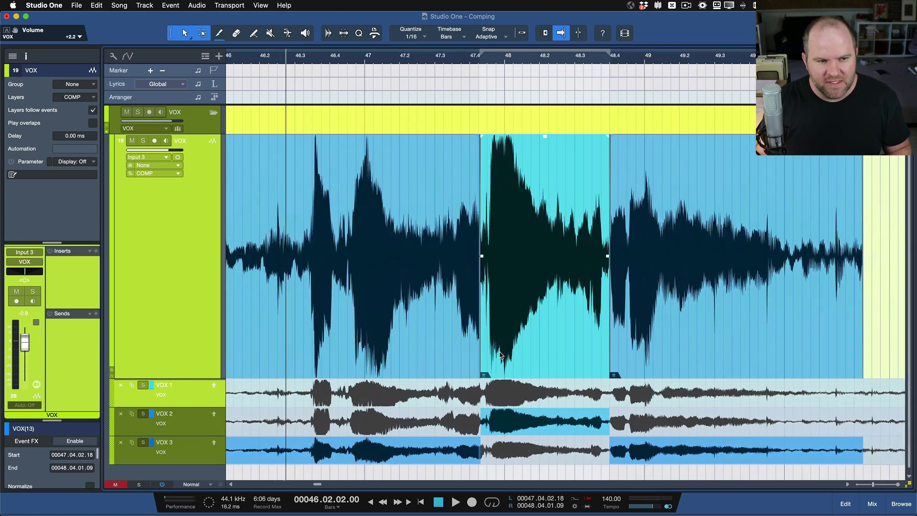
click(133, 414)
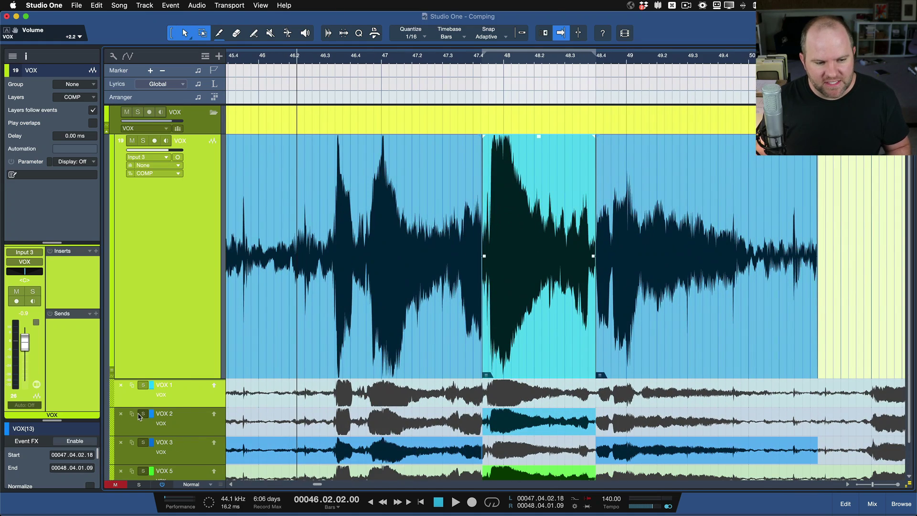
key(cmd+z)
click(144, 415)
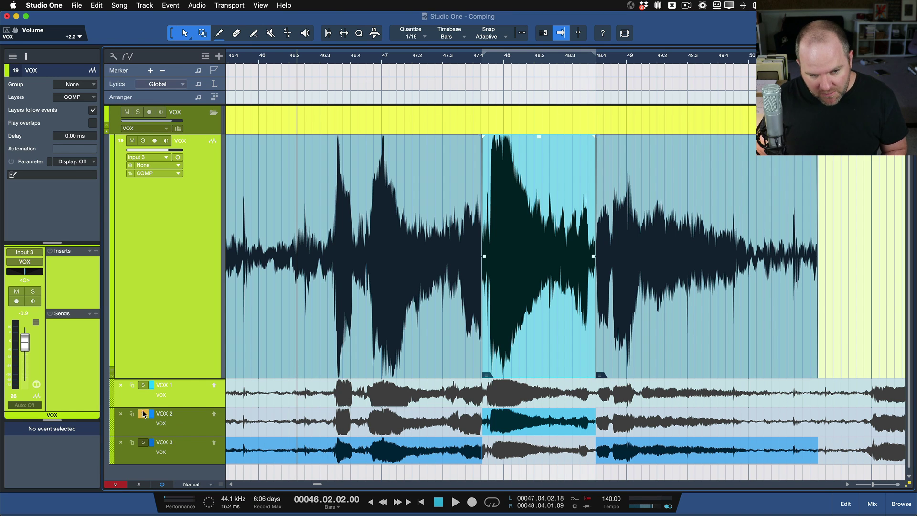
click(143, 414)
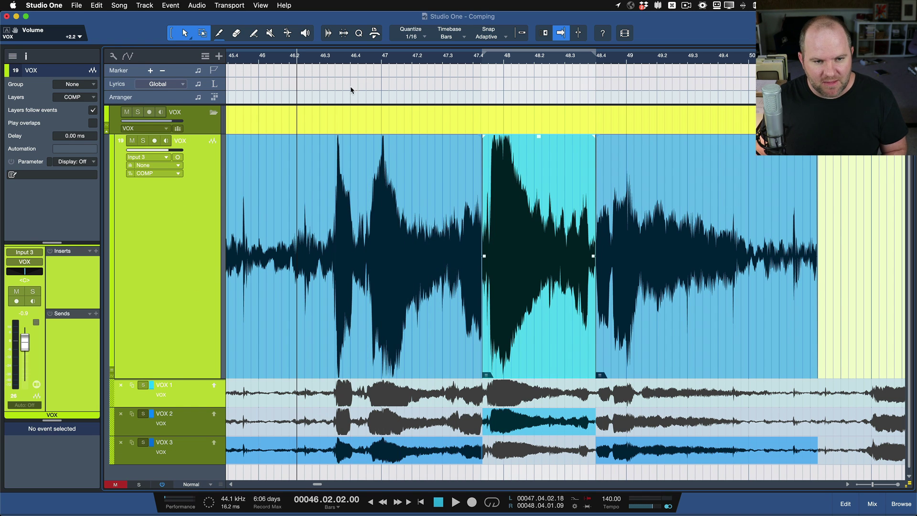
Play back the comp from 46.03.01.79 and extend the start of the VOX 2 segment back to 47.04.01.94
click(326, 56)
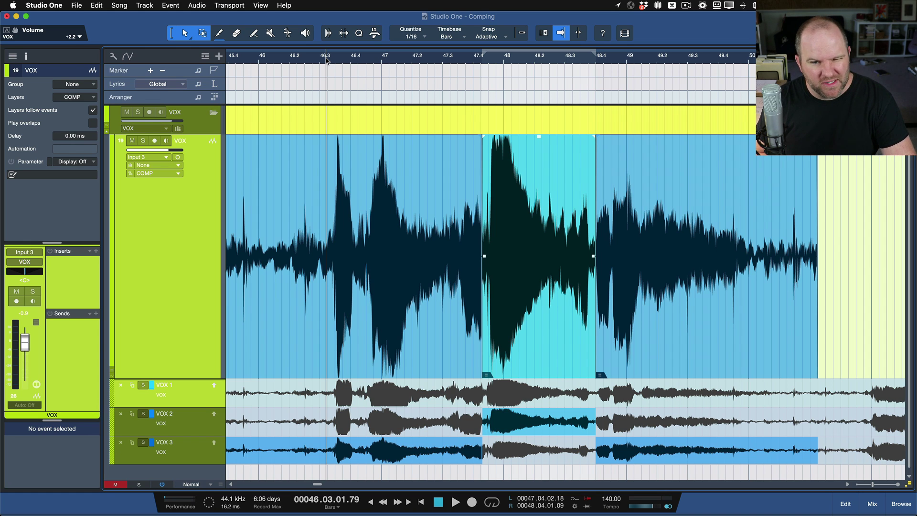
key(space)
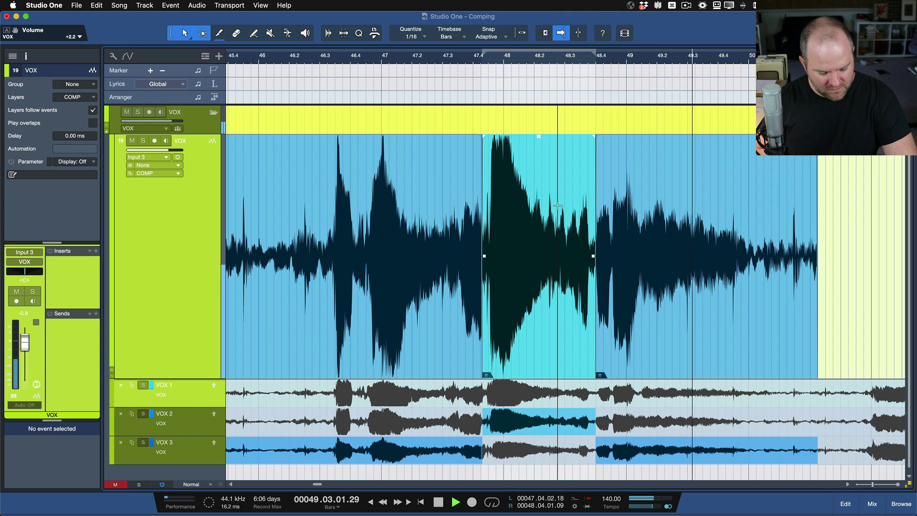
key(space)
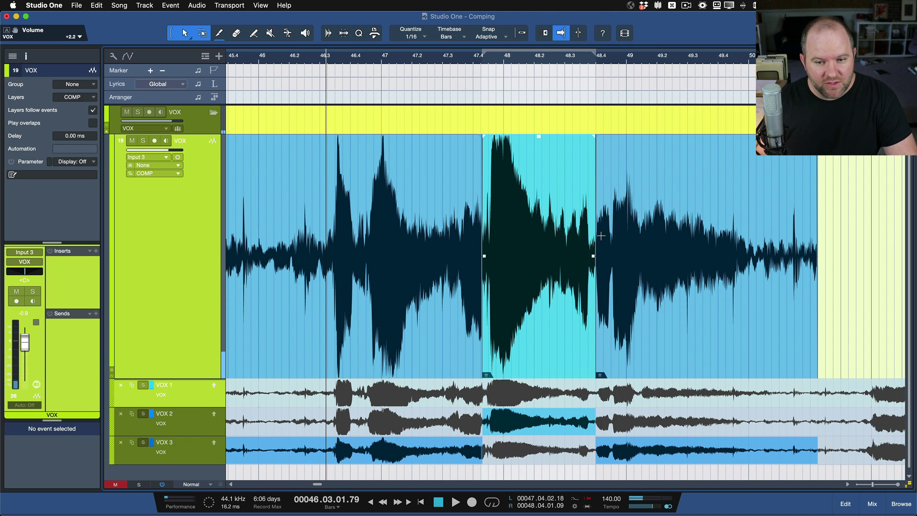
scroll(478, 262, up, 5)
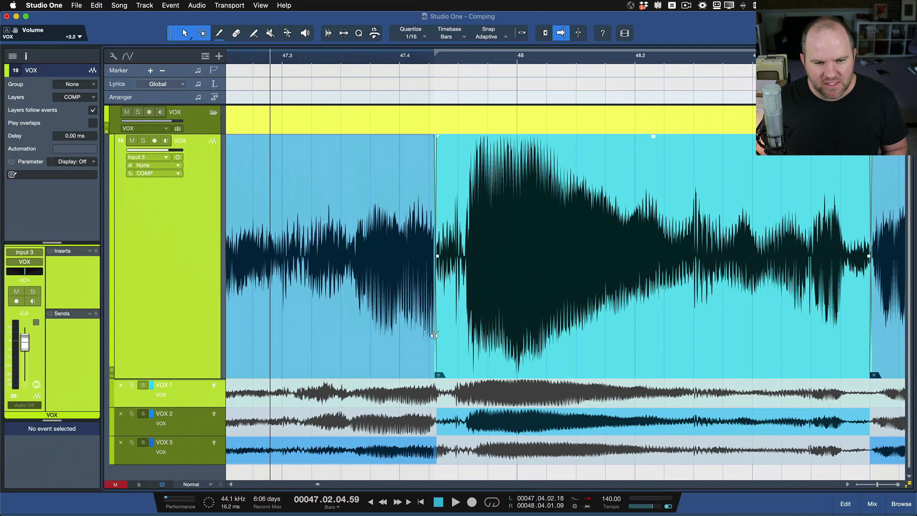
drag(434, 335, 411, 332)
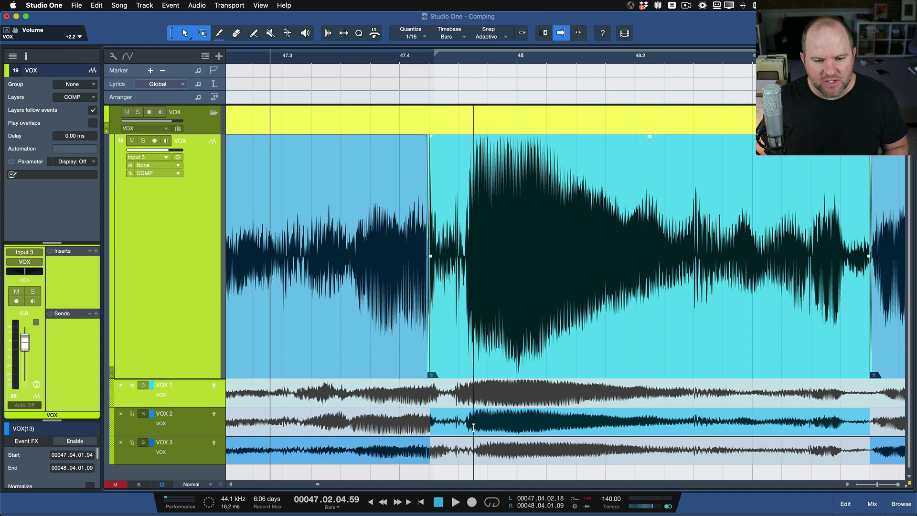
Extend the start of the VOX 2 segment on COMP back to 47.03.01.65 and play back the transition from 47.02.04.59
drag(430, 422, 393, 423)
drag(390, 347, 305, 333)
key(space)
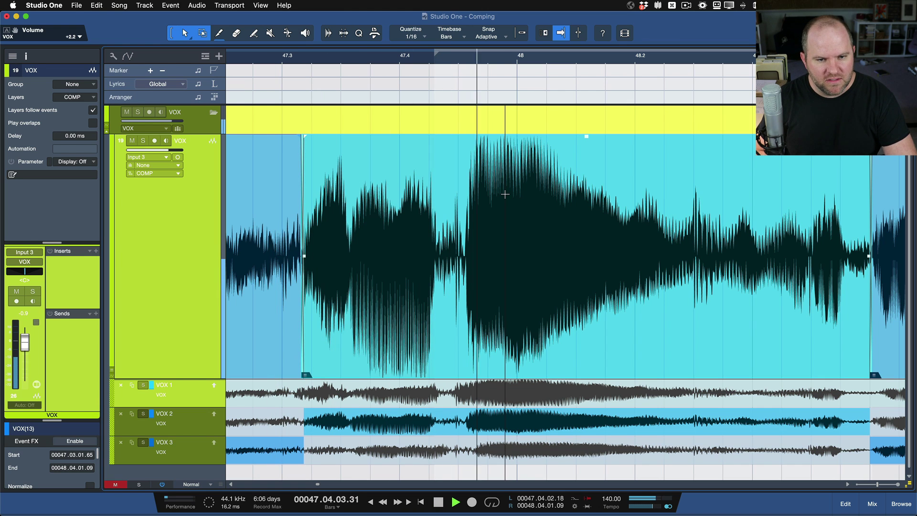
key(space)
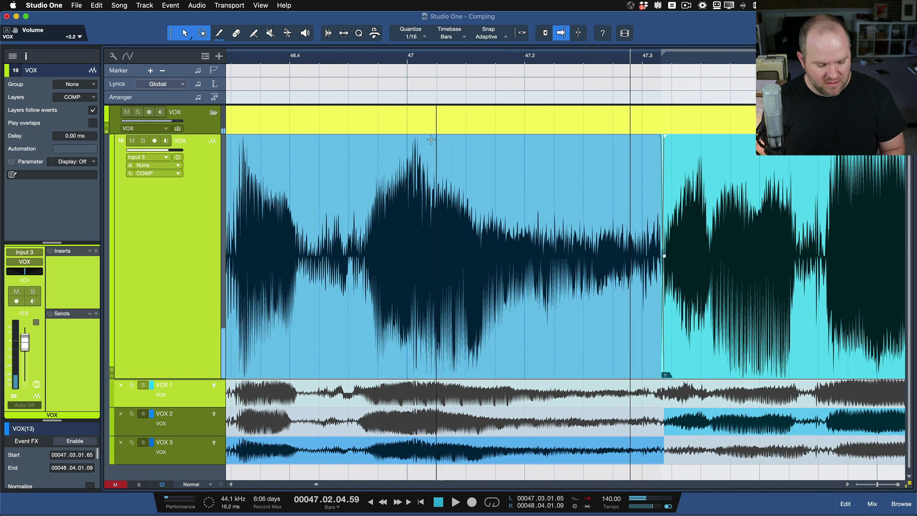
Play back the comp across the VOX 2 segment's edit boundaries from 46.03.04.19, including with the VOX track soloed
key(space)
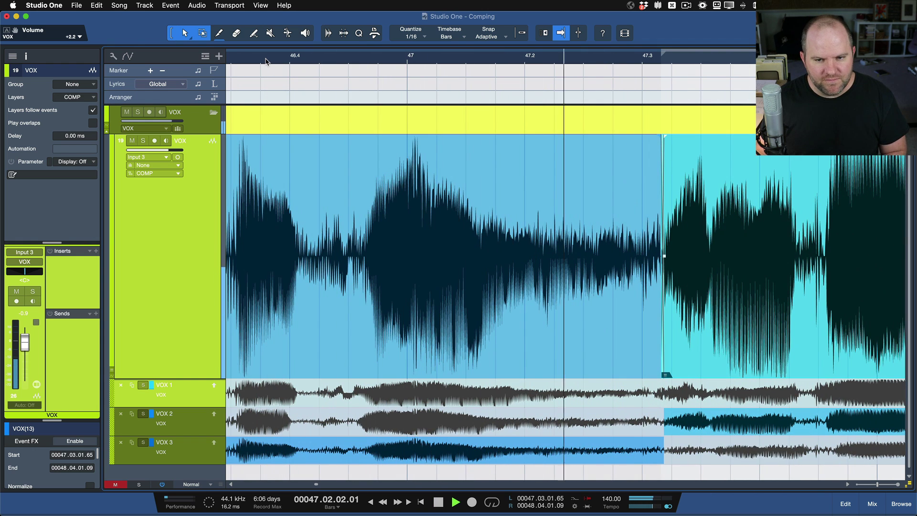
key(space)
key(space)
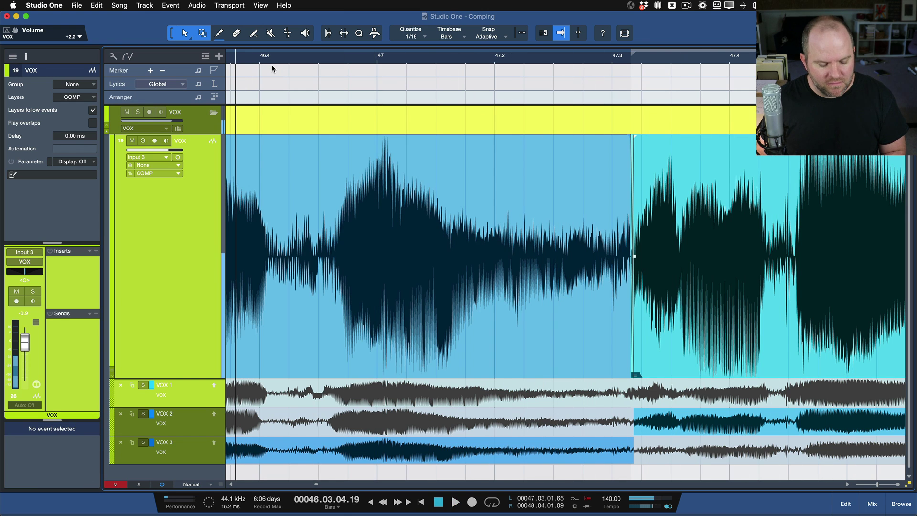
click(166, 219)
key(space)
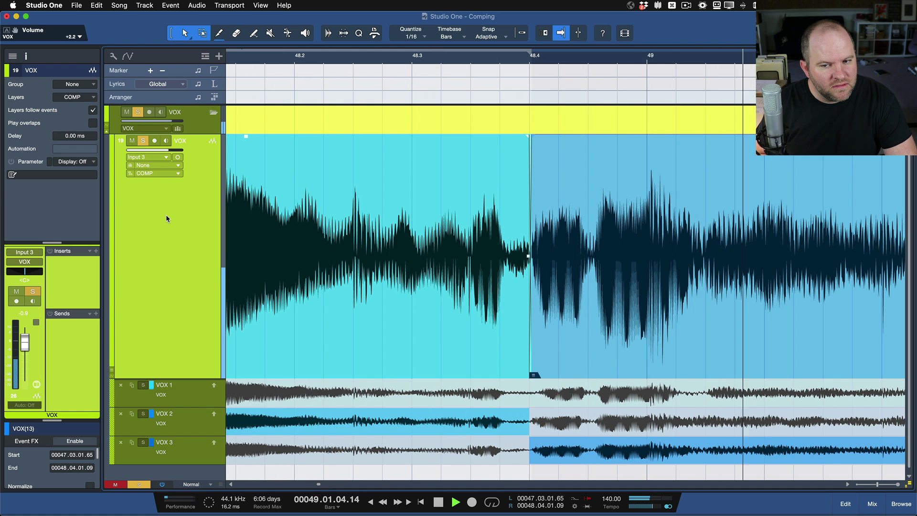
key(space)
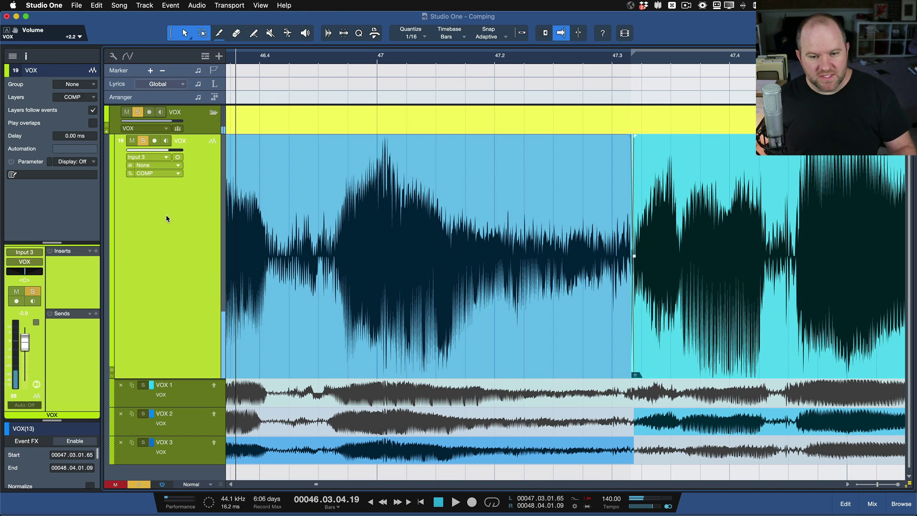
Audition the VOX 3 layer in solo and extend its last COMP segment from bar 50 to about halfway through bar 52
scroll(360, 318, down, 3)
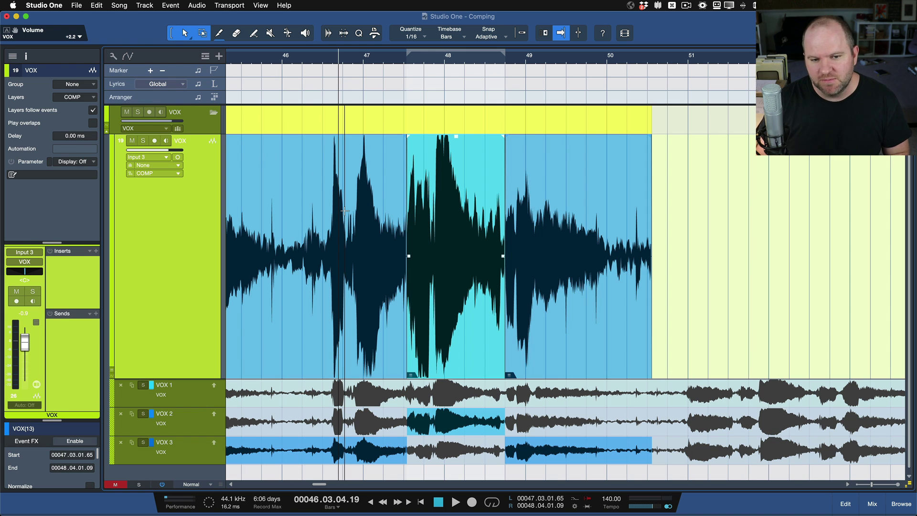
scroll(694, 417, down, 5)
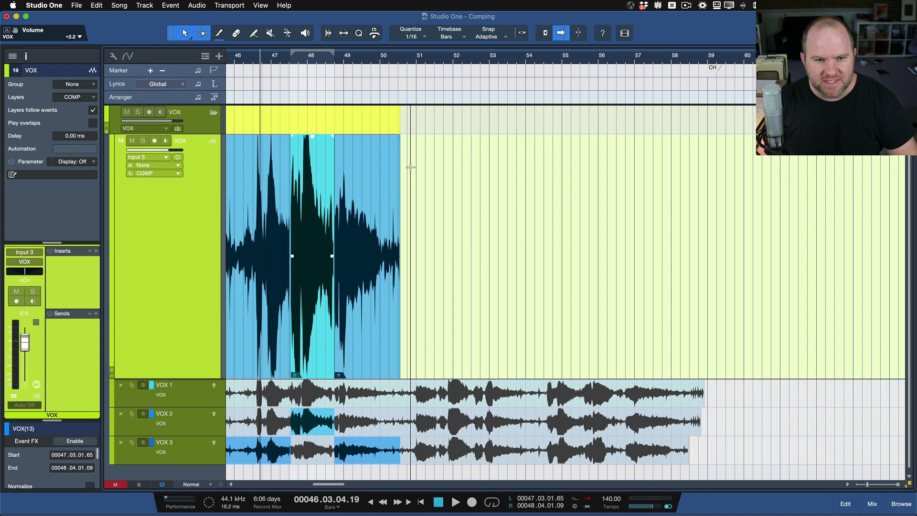
key(space)
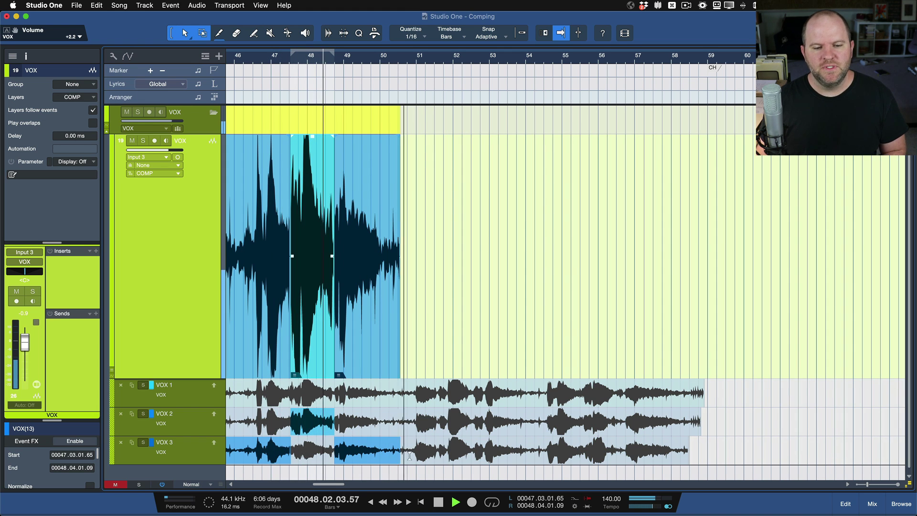
click(143, 443)
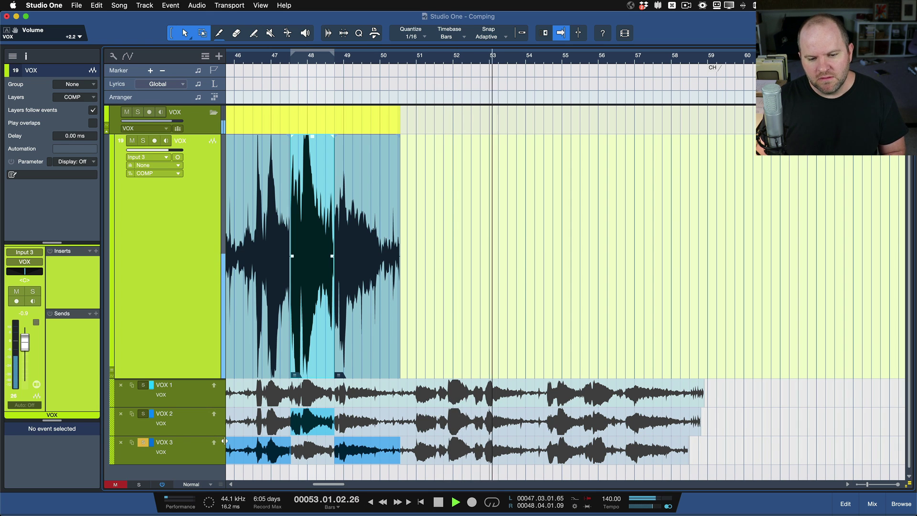
drag(401, 449, 473, 450)
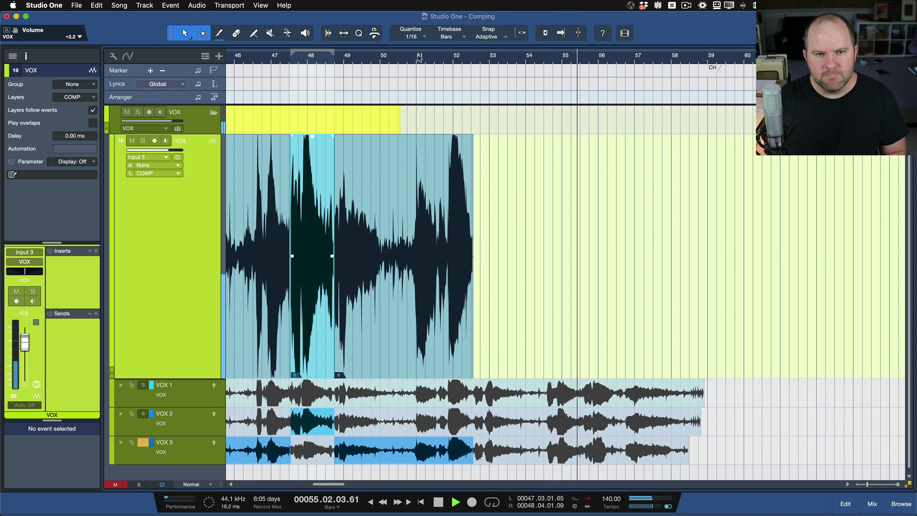
Solo the VOX 2 and VOX 1 layers in turn and add the VOX 1 phrase from 52.03.01.81 to 54.02.02.36 to COMP
key(p)
click(143, 414)
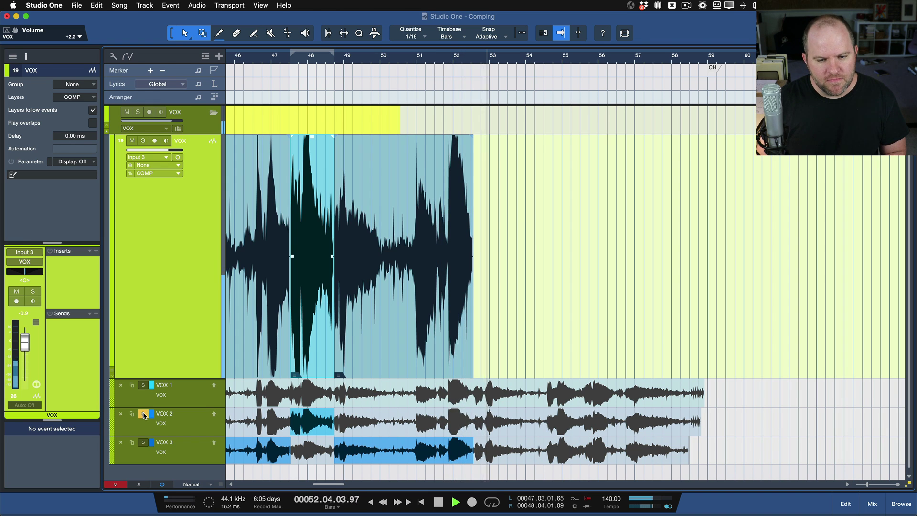
click(144, 385)
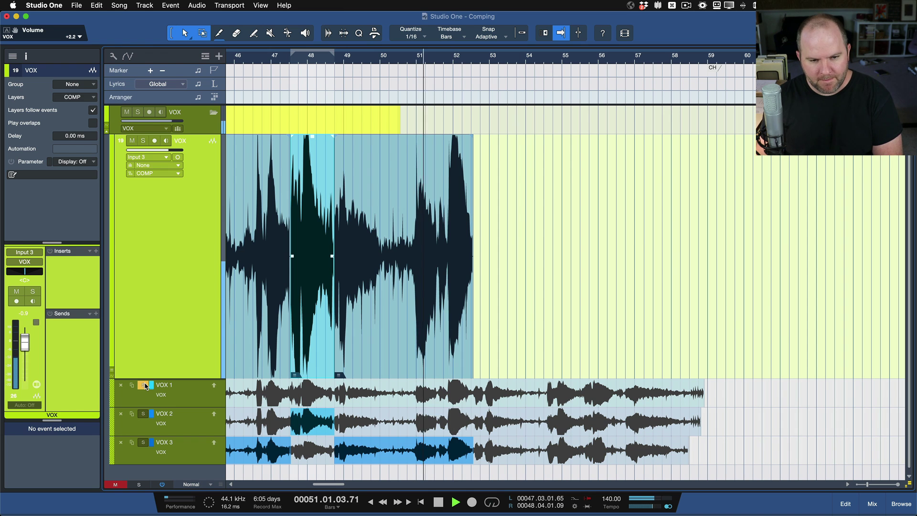
scroll(420, 461, up, 3)
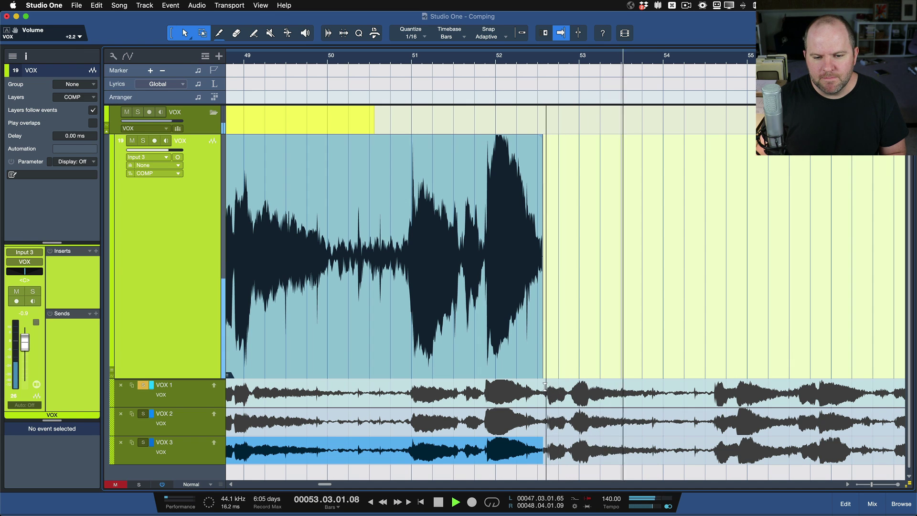
drag(541, 387, 690, 391)
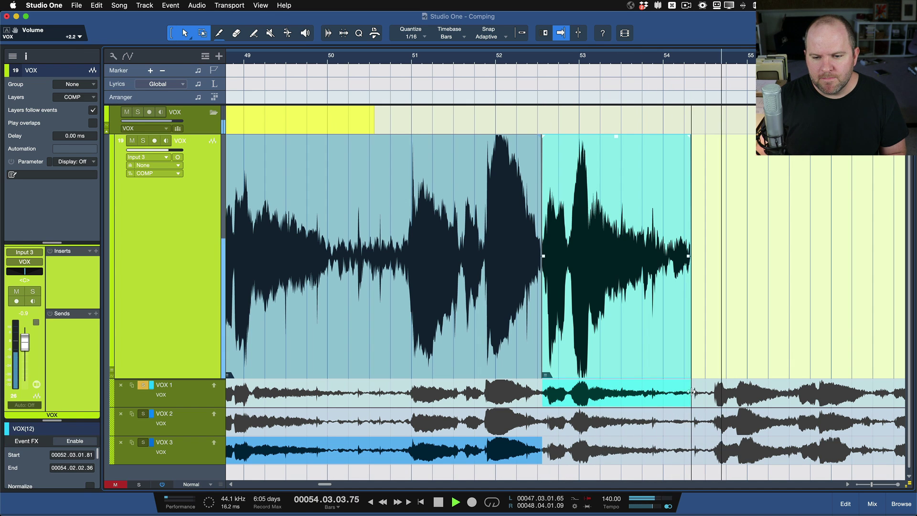
Audition VOX 3 and VOX 2 past bar 54, then add VOX 2 up to 56.03.04.29 and VOX 3 up to 58.02.04.88 to COMP
key(f)
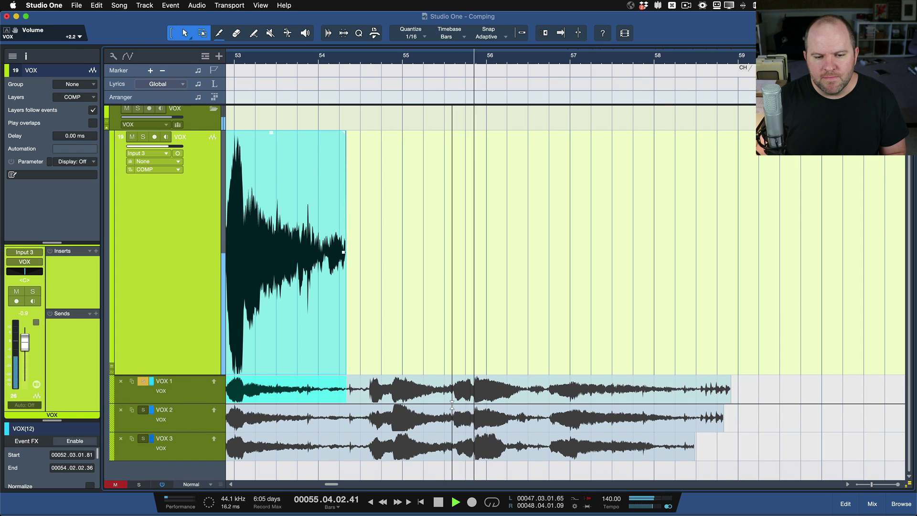
key(shift+p)
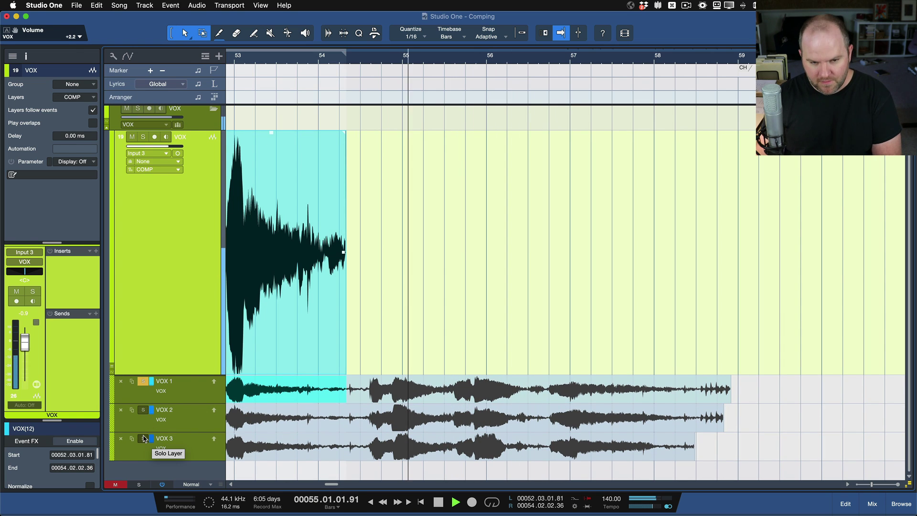
click(145, 438)
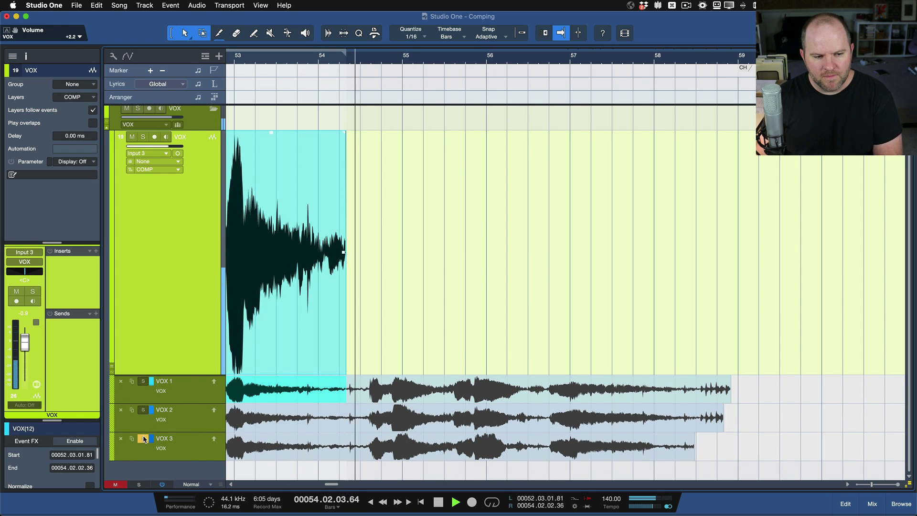
click(144, 410)
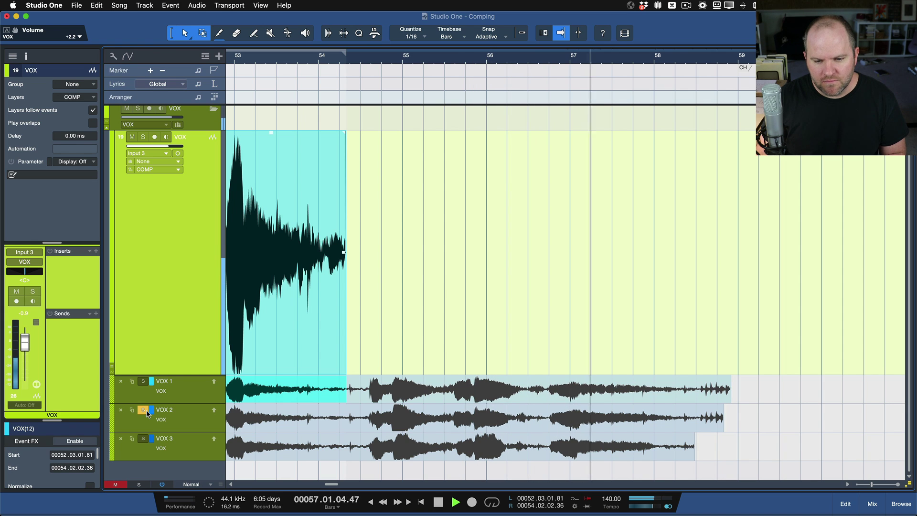
key(space)
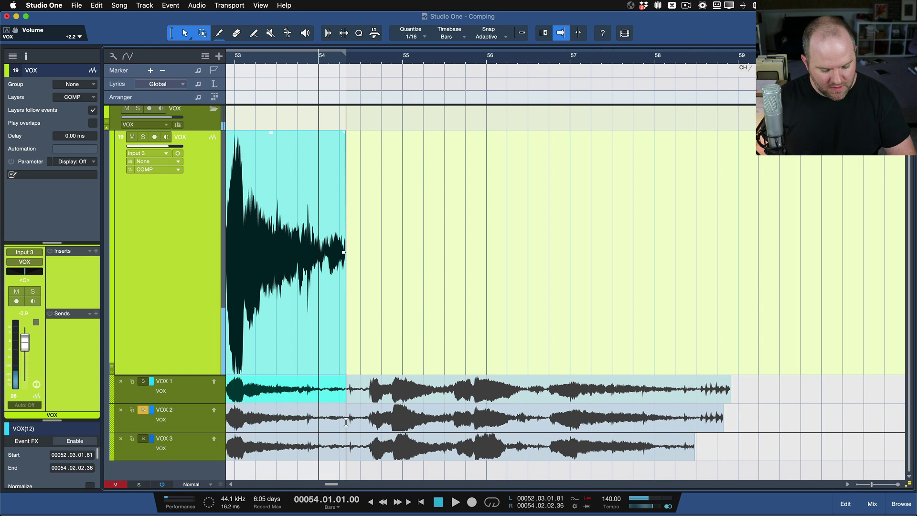
drag(346, 417, 695, 447)
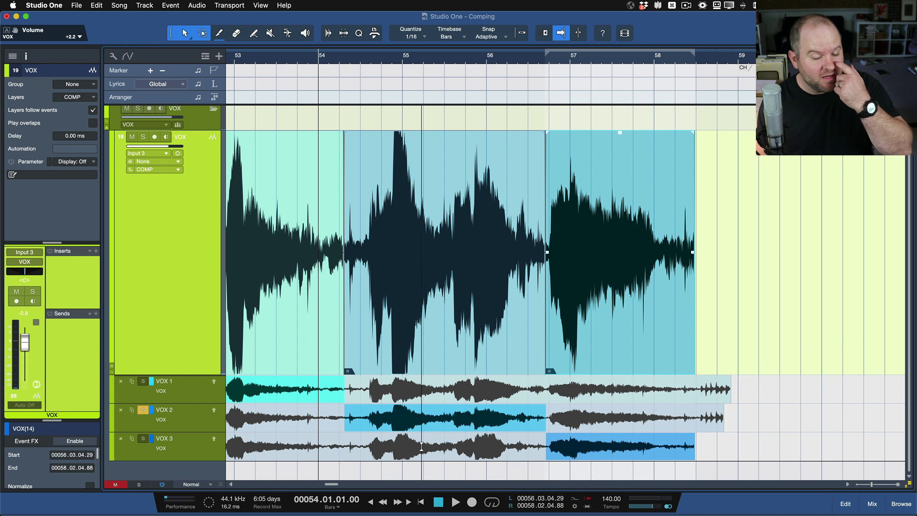
Save the song and turn off the VOX 2 layer solo
scroll(410, 355, down, 3)
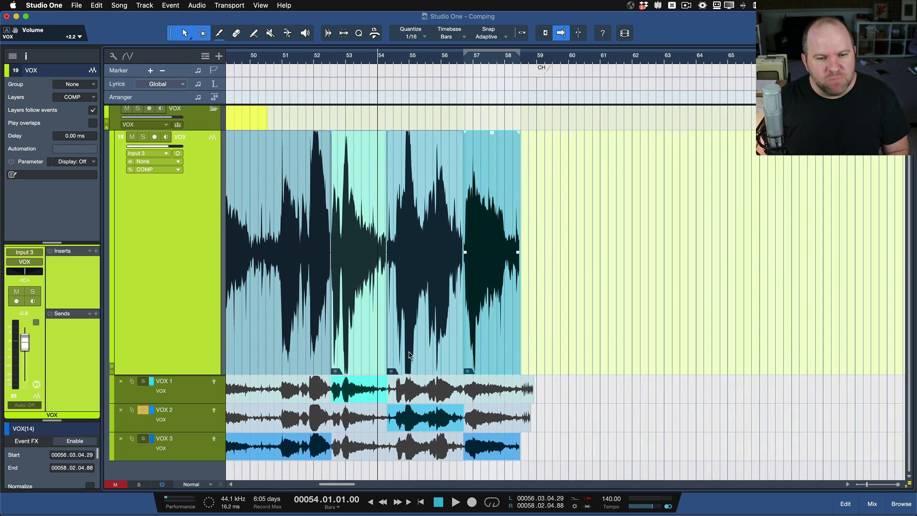
scroll(410, 355, left, 10)
key(super+s)
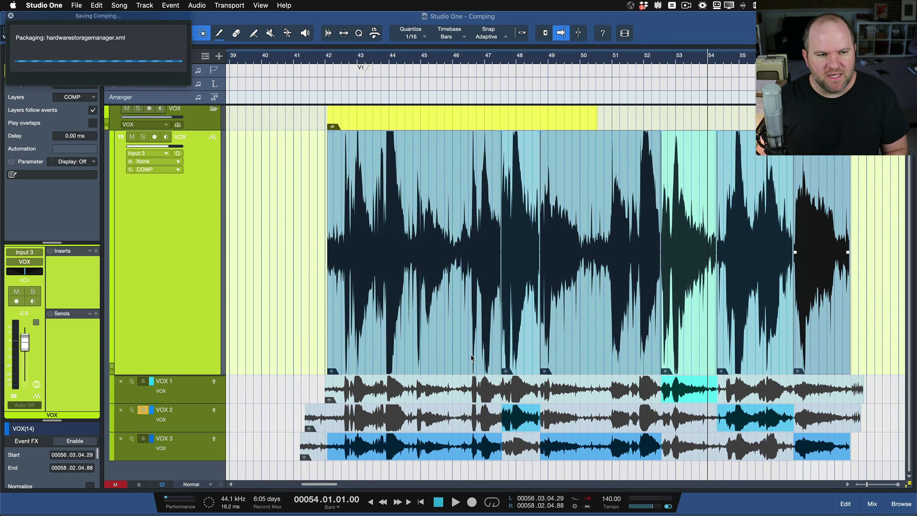
scroll(577, 323, up, 1)
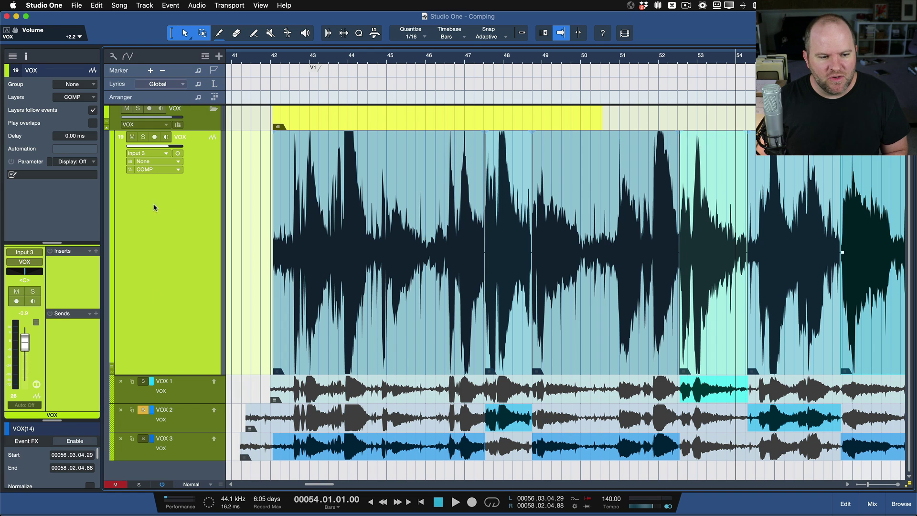
click(144, 410)
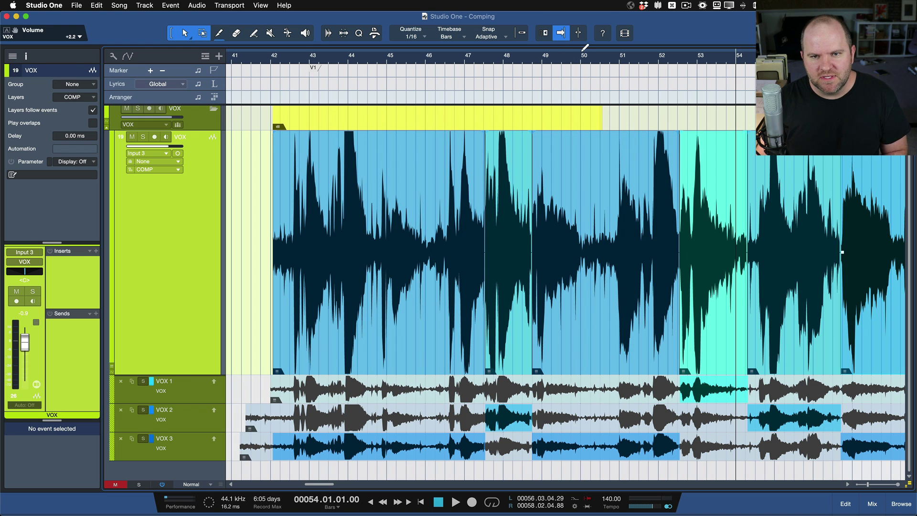
Play back the newly assembled comp through its final VOX 2 and VOX 3 segments and place the playback cursor at 55.01.02.57
click(580, 55)
key(space)
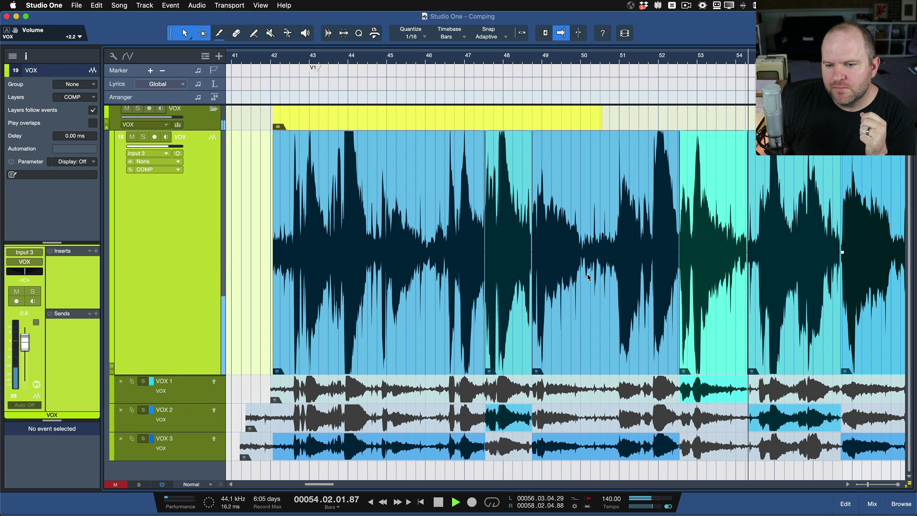
scroll(588, 277, right, 8)
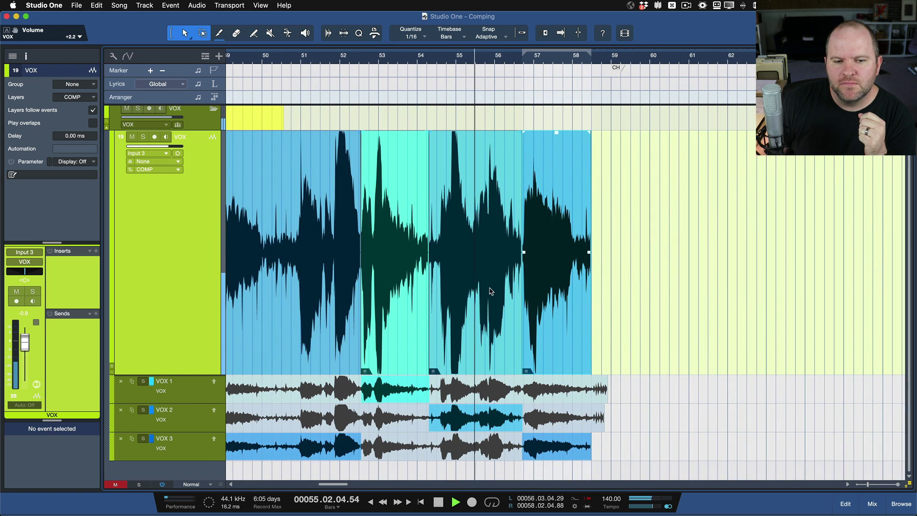
key(e)
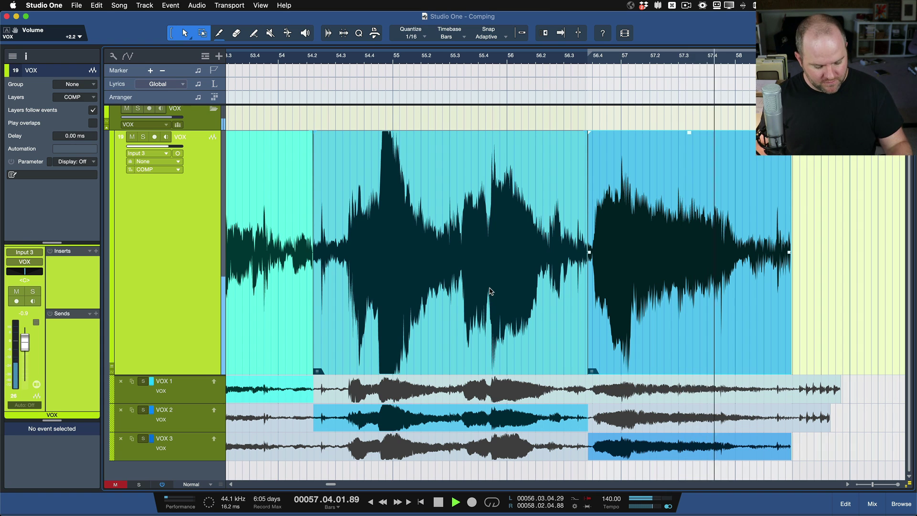
key(f)
key(space)
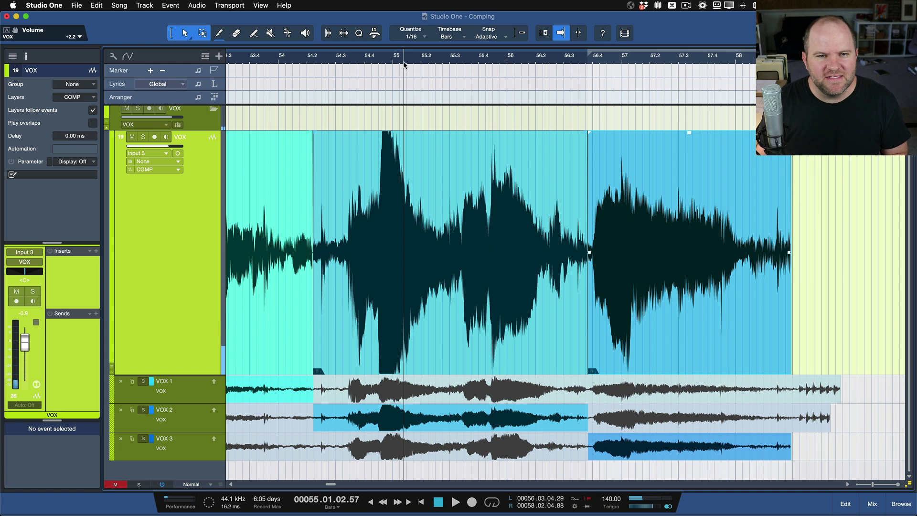
Solo the VOX 3 and VOX 1 layers in turn and compare their takes from 55.01.02.57
click(145, 438)
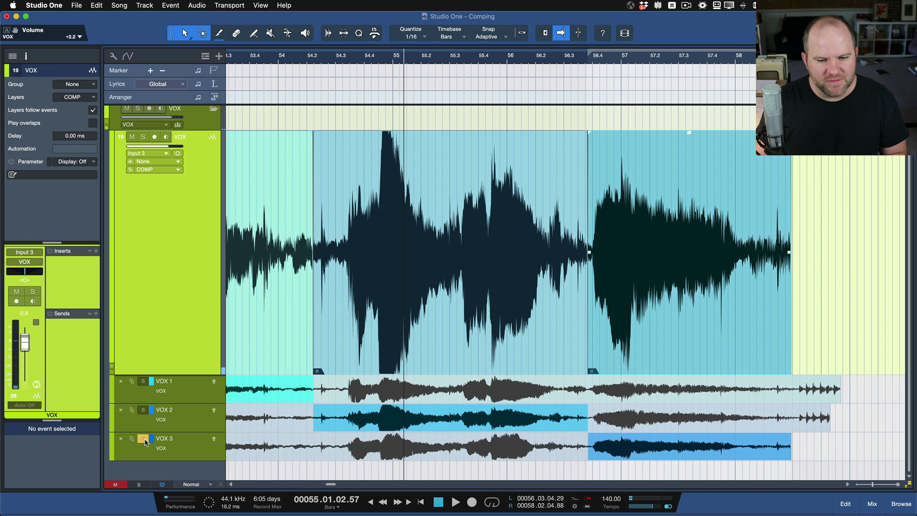
key(space)
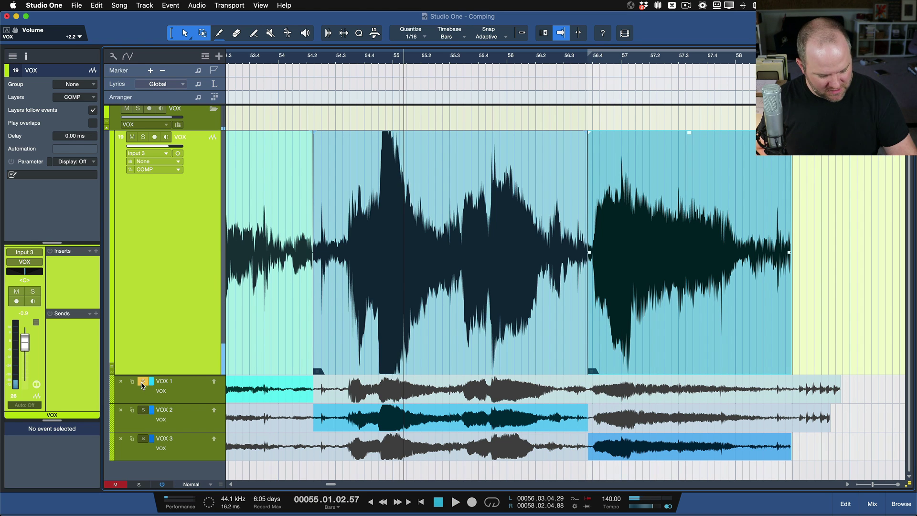
key(space)
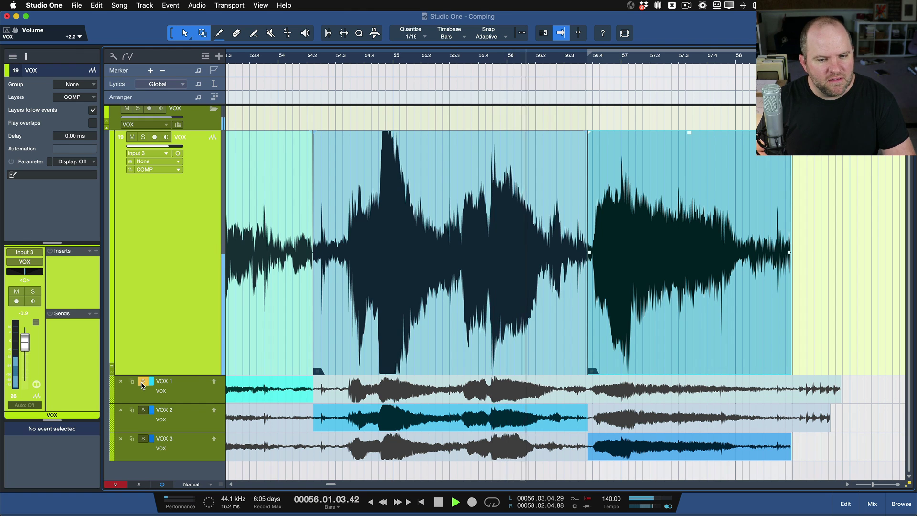
key(space)
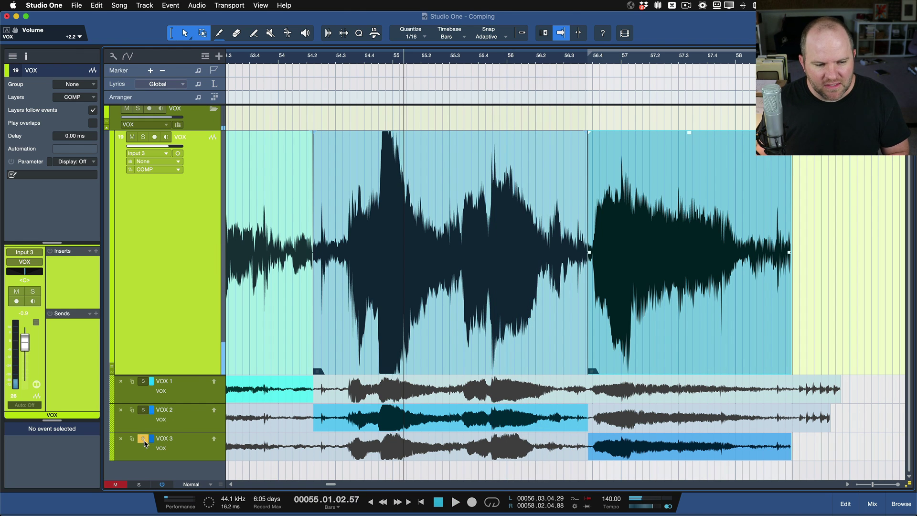
Replace the COMP section from 55.02.04.94 to 56.03.04.65 with the VOX 3 phrase and select the final VOX 3 segment
drag(451, 449, 590, 448)
mouse_move(548, 514)
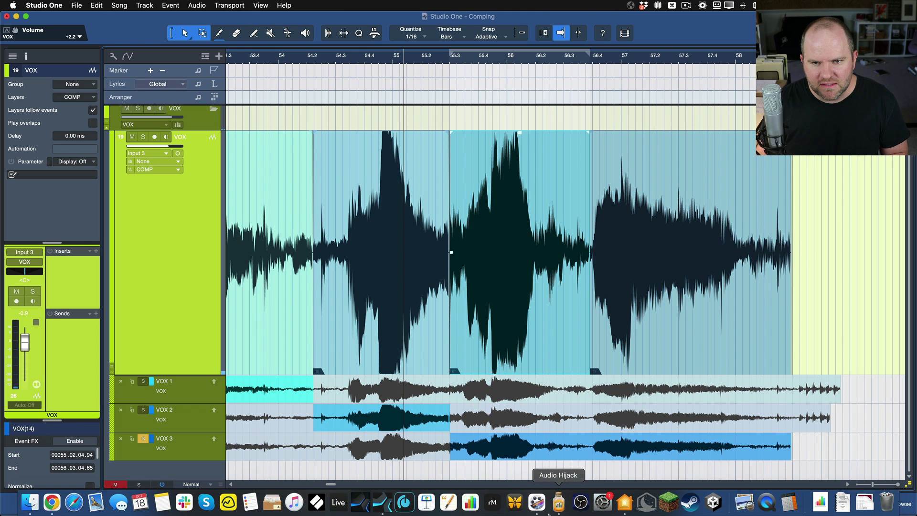
click(629, 323)
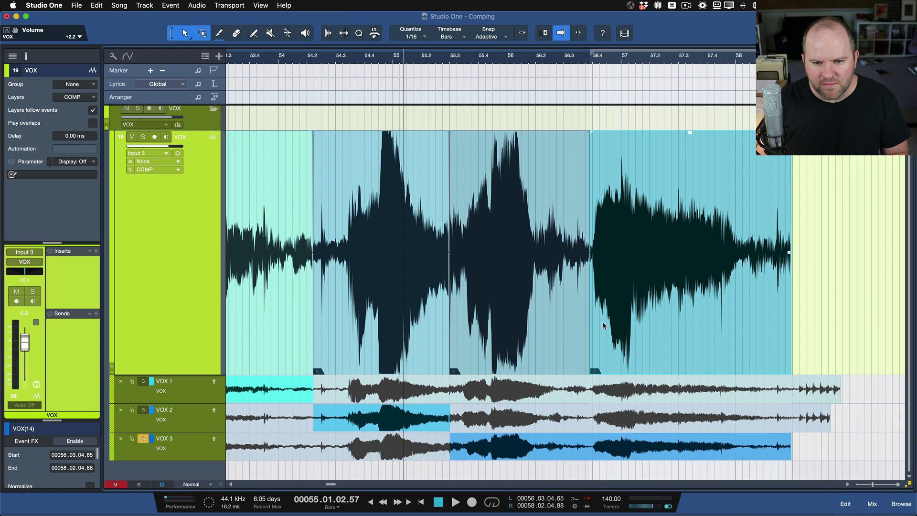
Extend the COMP layer's final VOX 3 phrase through 58.02.04.89 and move its boundary with the VOX 2 segment to 55.03.01.24
drag(589, 293, 792, 293)
scroll(492, 327, up, 6)
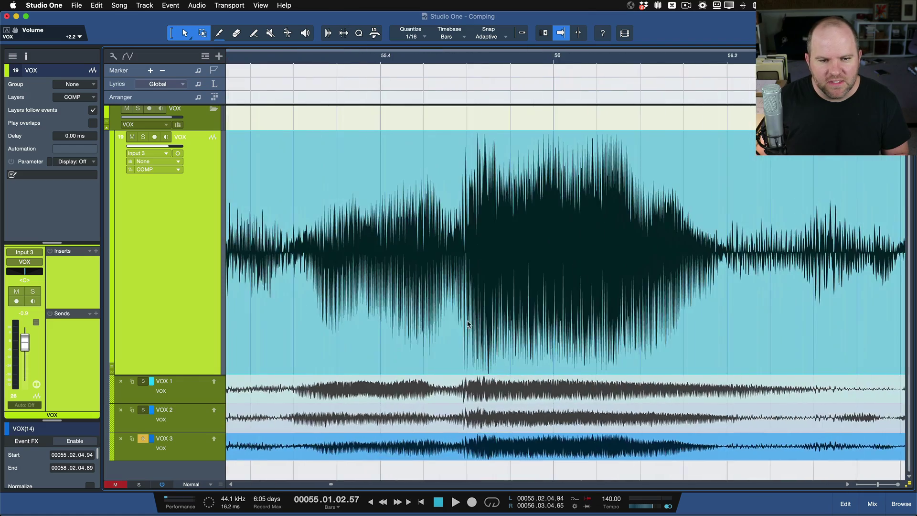
scroll(419, 188, up, 3)
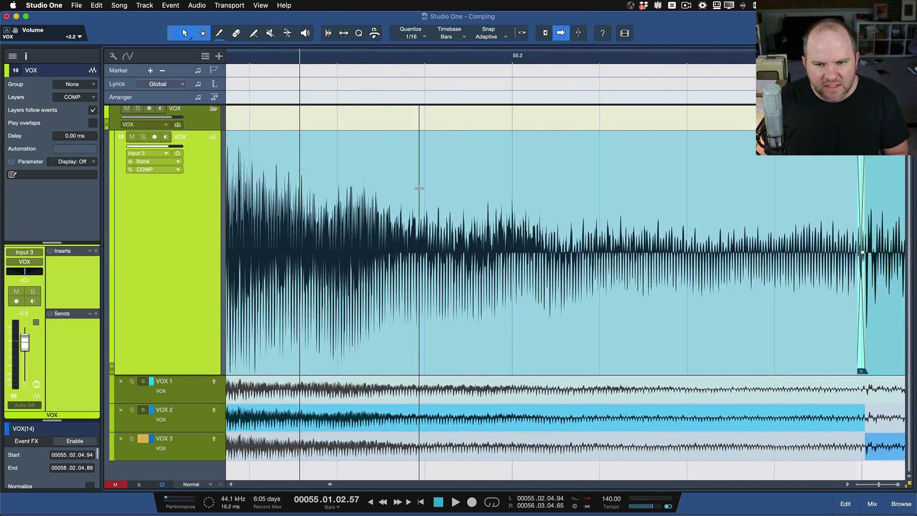
scroll(688, 334, right, 3)
drag(604, 353, 628, 354)
scroll(772, 351, down, 5)
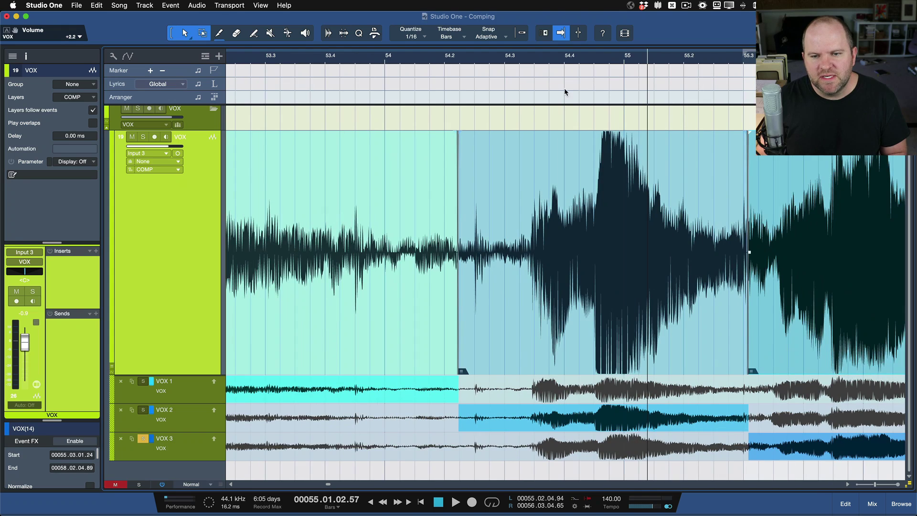
Play back the comp from 54.01.03.65 and set the loop range to the selected final VOX 3 segment
click(422, 59)
key(w)
key(w)
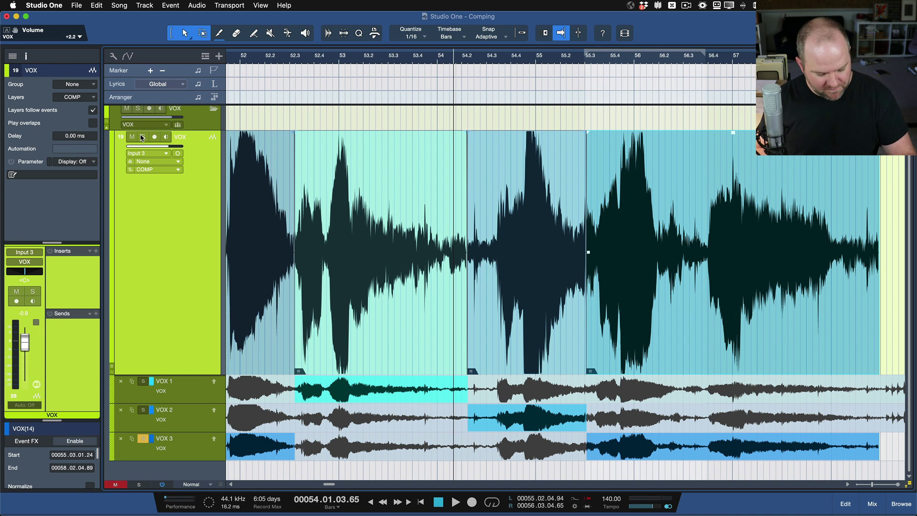
key(space)
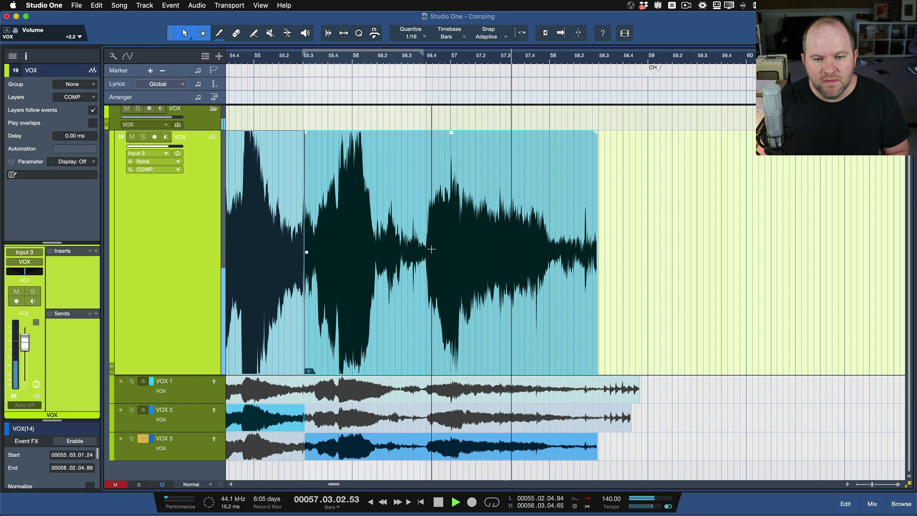
key(p)
key(space)
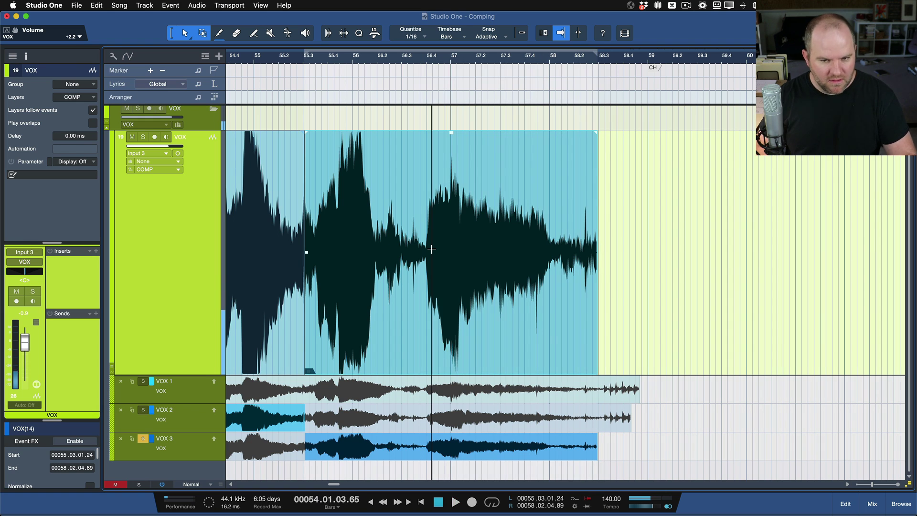
Solo the VOX track and play back the comp's final segments from 54.01.03.65
key(s)
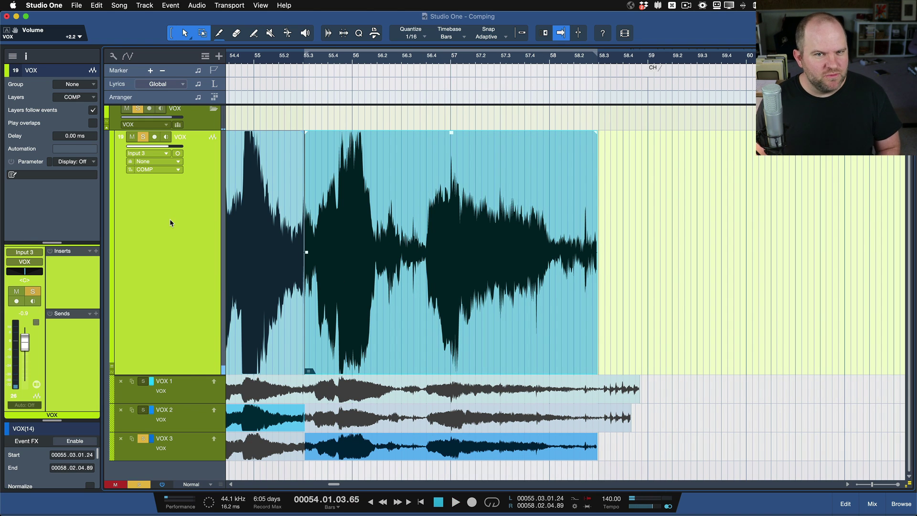
key(s)
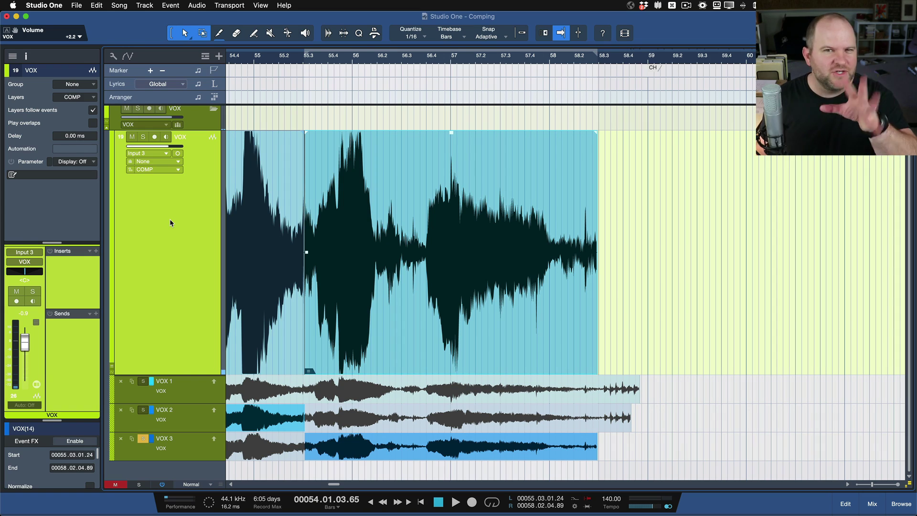
scroll(401, 278, left, 10)
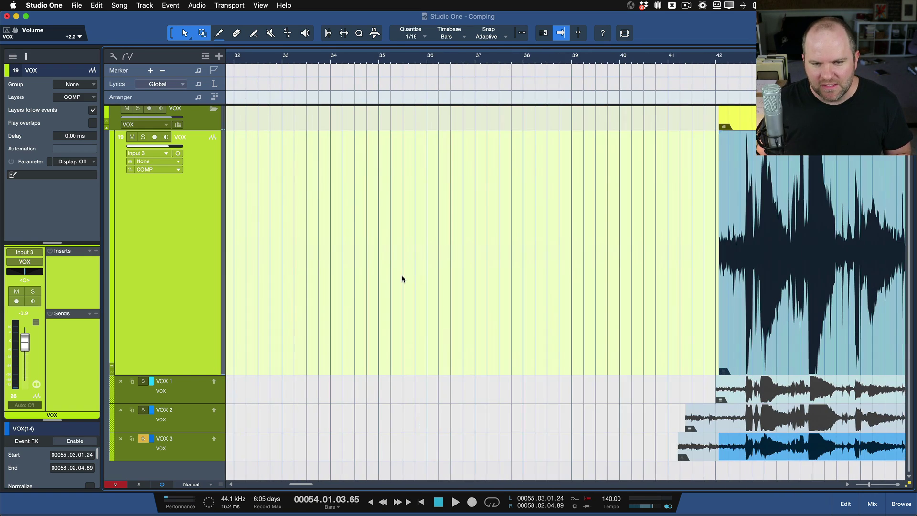
scroll(401, 279, down, 4)
scroll(400, 275, right, 15)
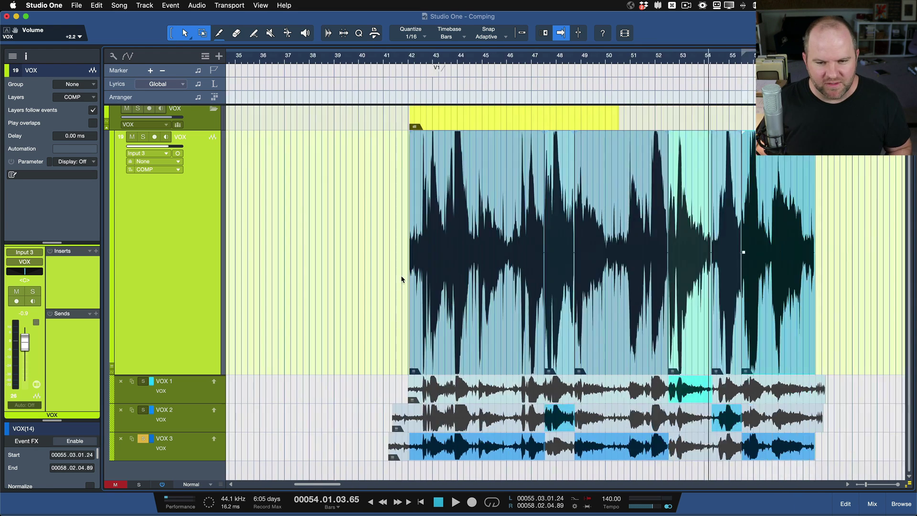
scroll(335, 258, left, 5)
key(s)
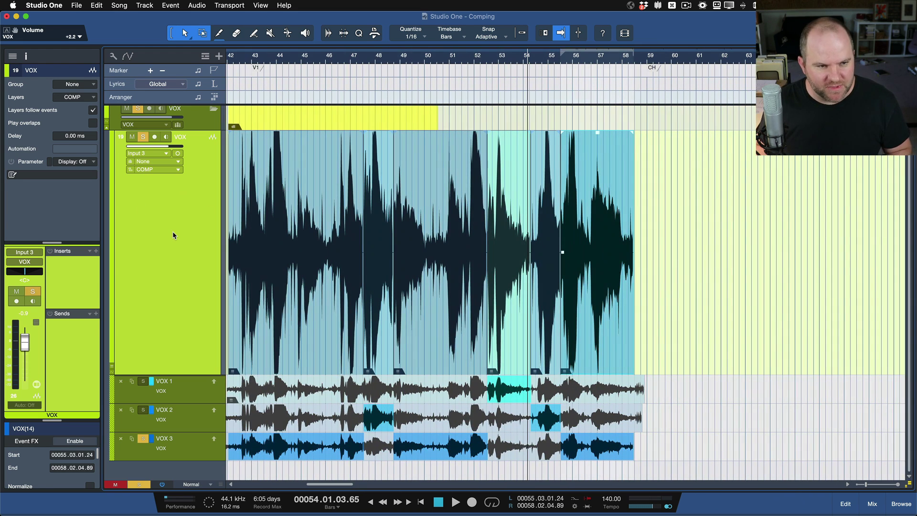
key(space)
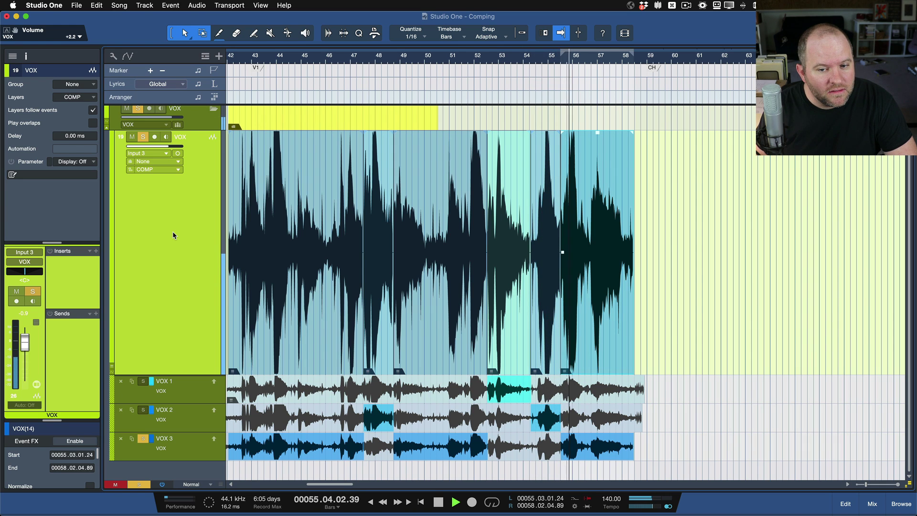
key(space)
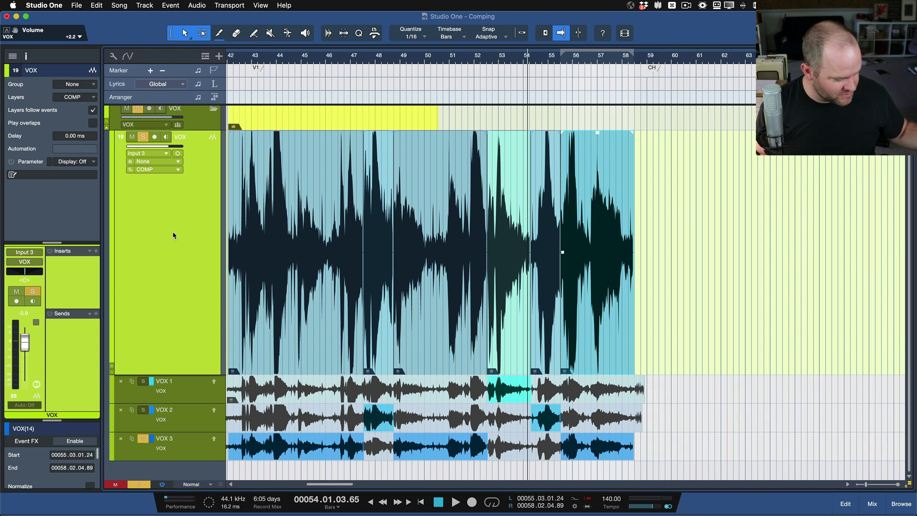
Collapse the VOX track's layers and select all segments of the finished comp
scroll(401, 264, left, 5)
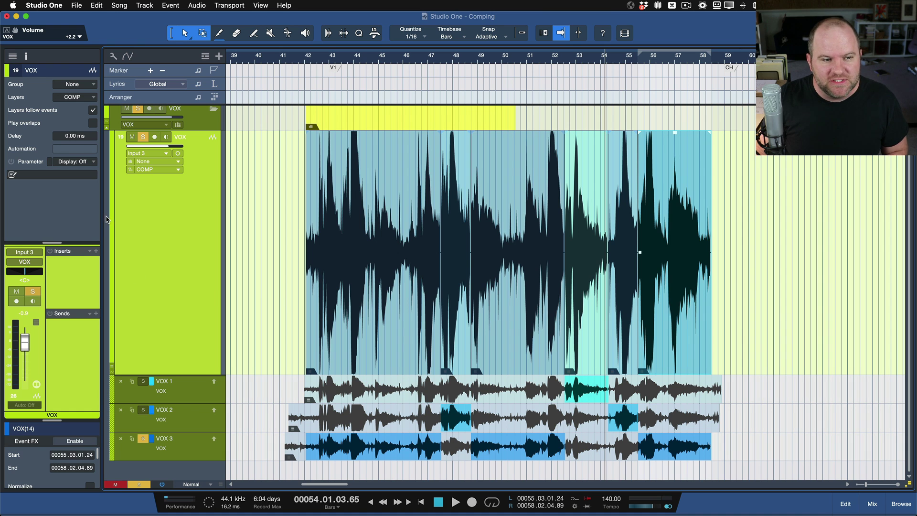
click(113, 367)
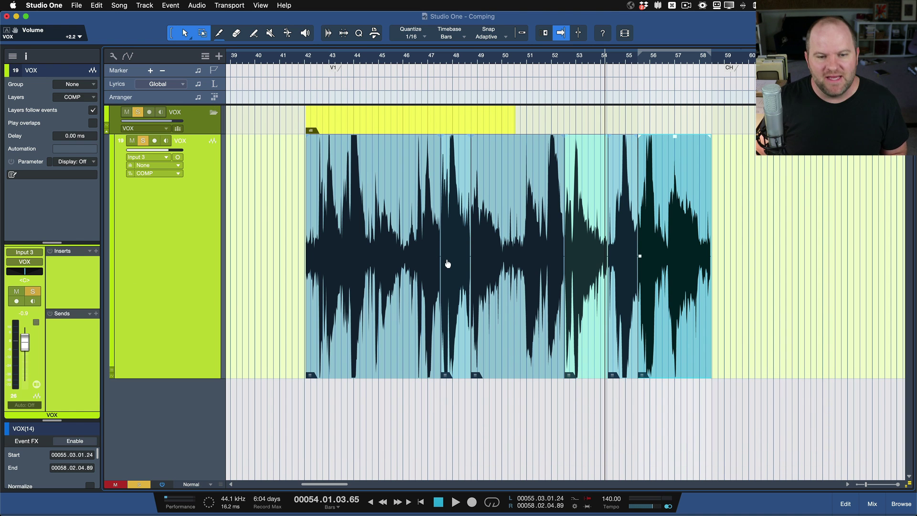
scroll(463, 262, up, 3)
scroll(462, 262, down, 5)
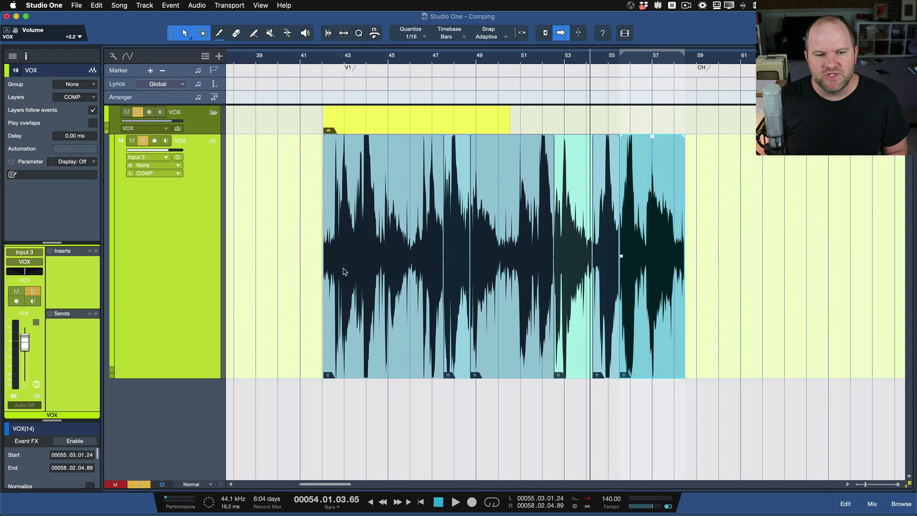
click(718, 313)
key(super+a)
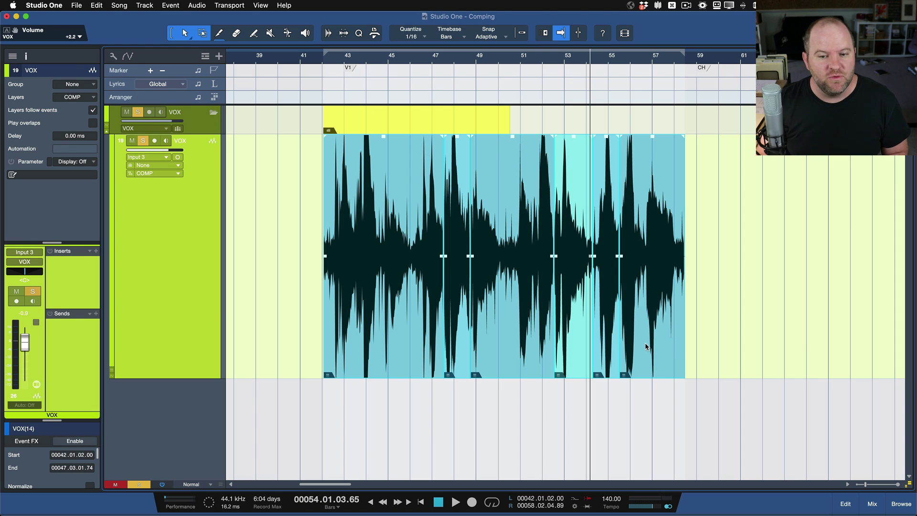
Duplicate the COMP layer as a new layer named CONSOLIDATED
click(76, 97)
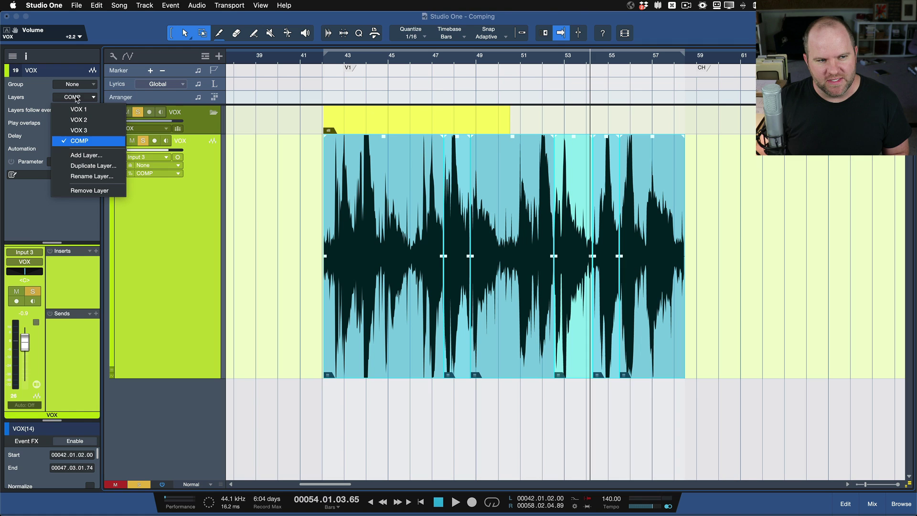
click(80, 166)
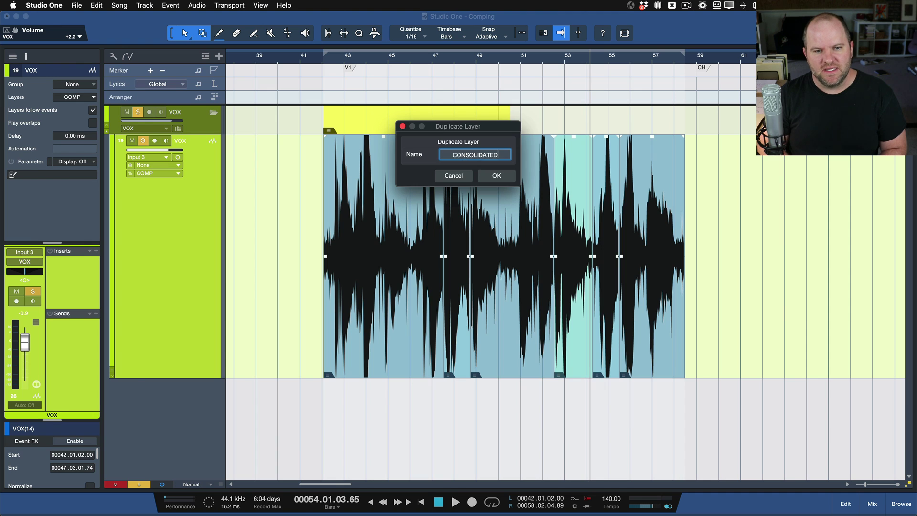
text(CONSOLIDATED)
key(Return)
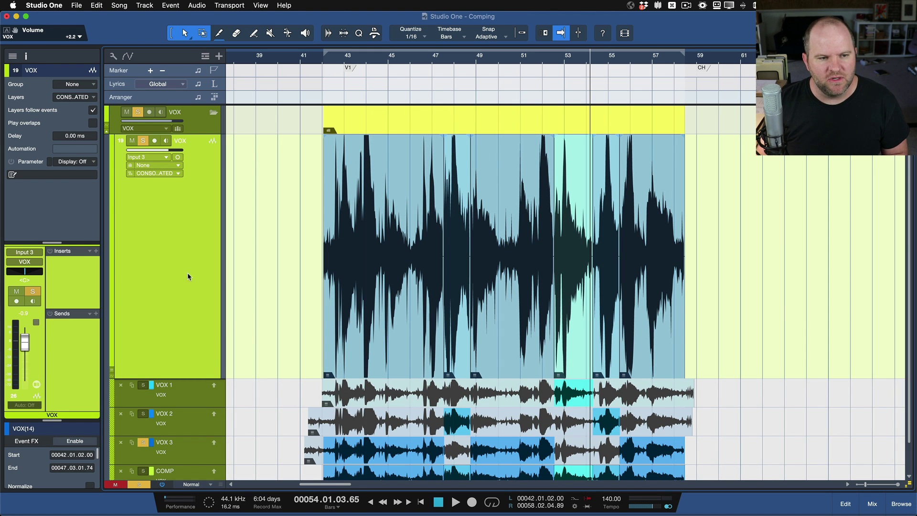
Check the VOX track's layer list, keep CONSOLIDATED active and bounce all its segments into a single event
click(76, 96)
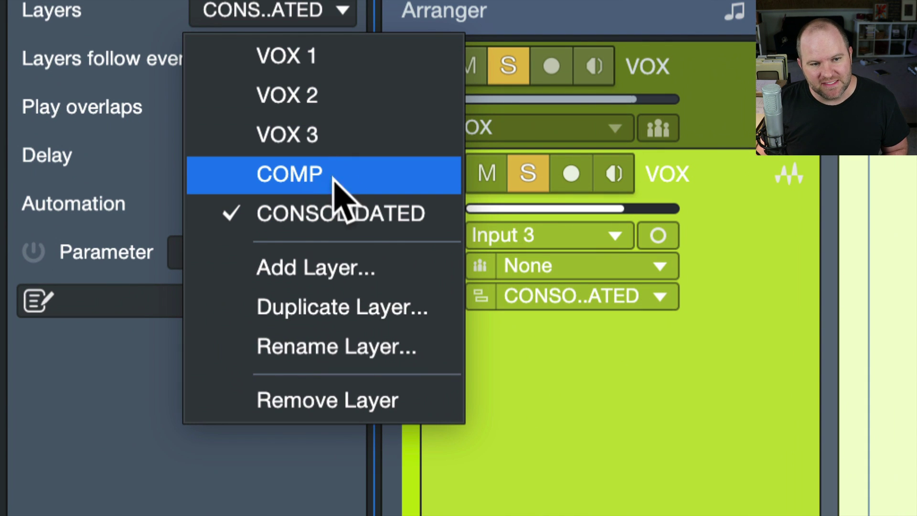
click(276, 220)
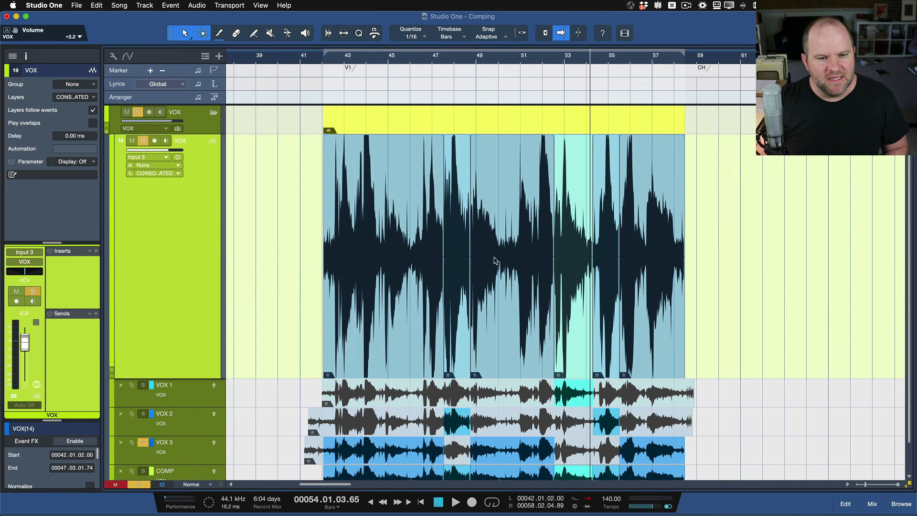
click(434, 334)
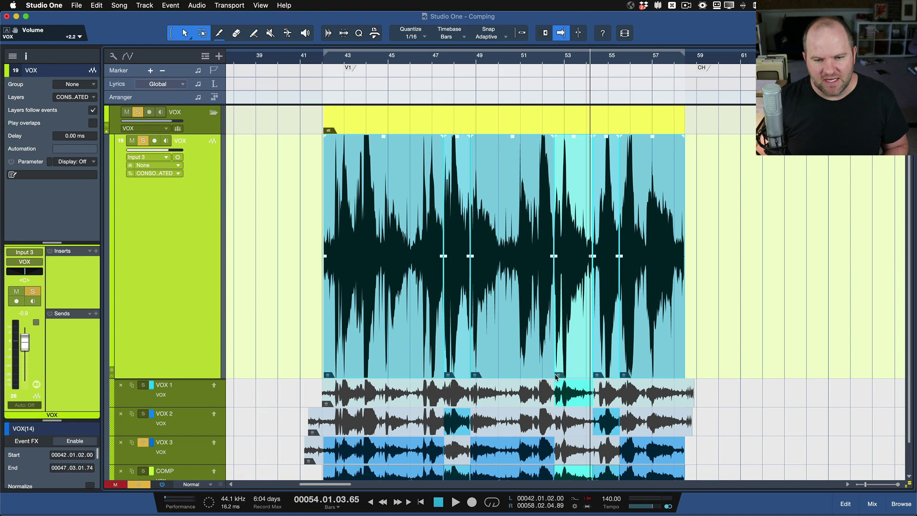
key(super+b)
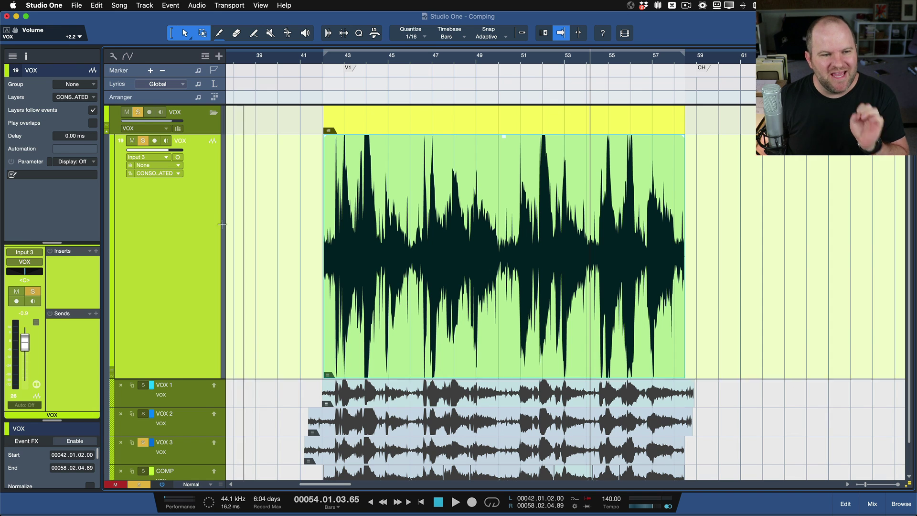
With the layers collapsed and the cursor at 41.01.03.35, open the bounced vocal event in Melodyne and close the editor
click(113, 373)
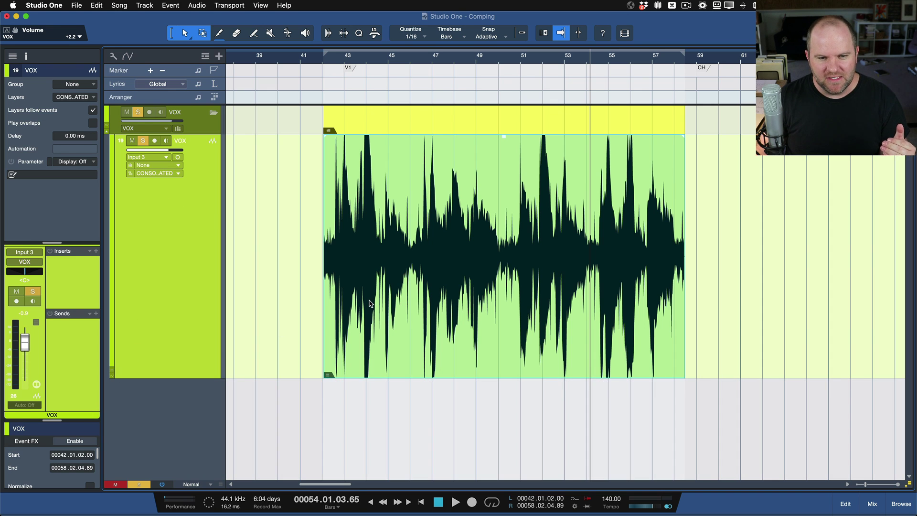
click(314, 303)
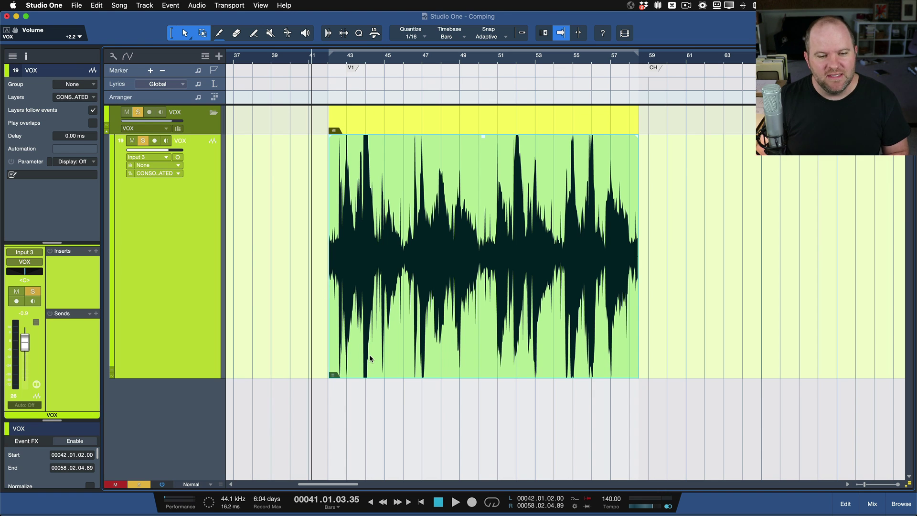
key(super+m)
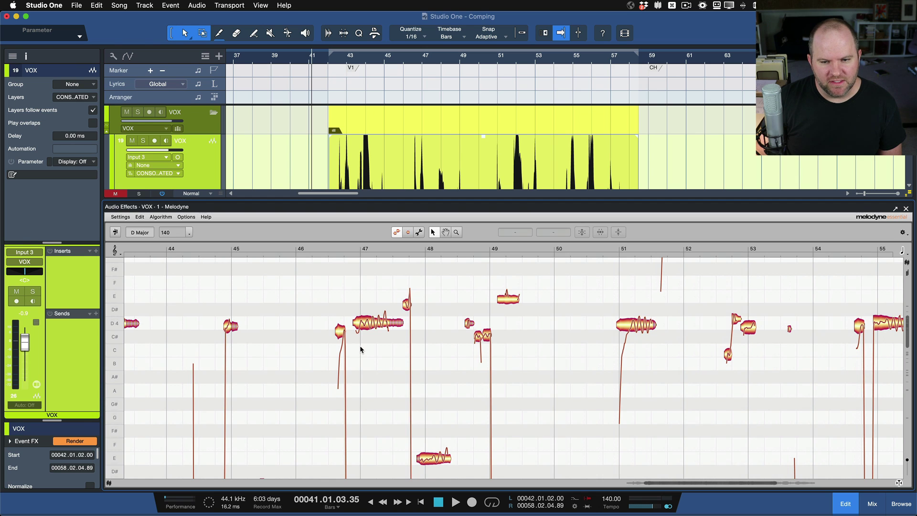
key(F2)
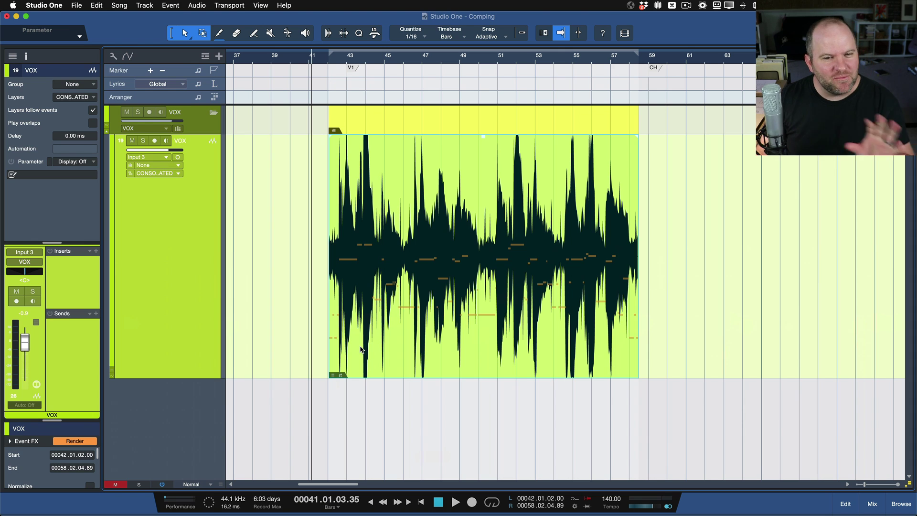
Compare the segmented COMP layer with the bounced CONSOLIDATED layer by switching the VOX track between them, ending on CONSOLIDATED
click(77, 98)
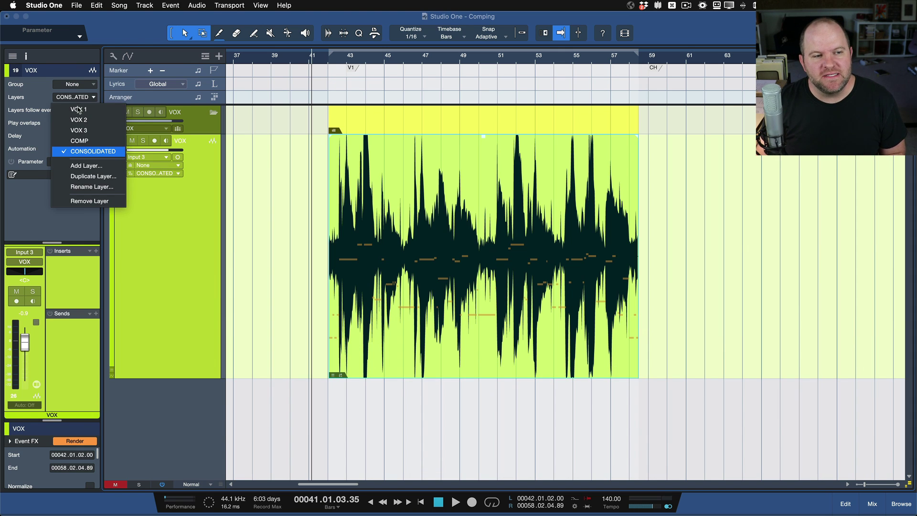
click(81, 143)
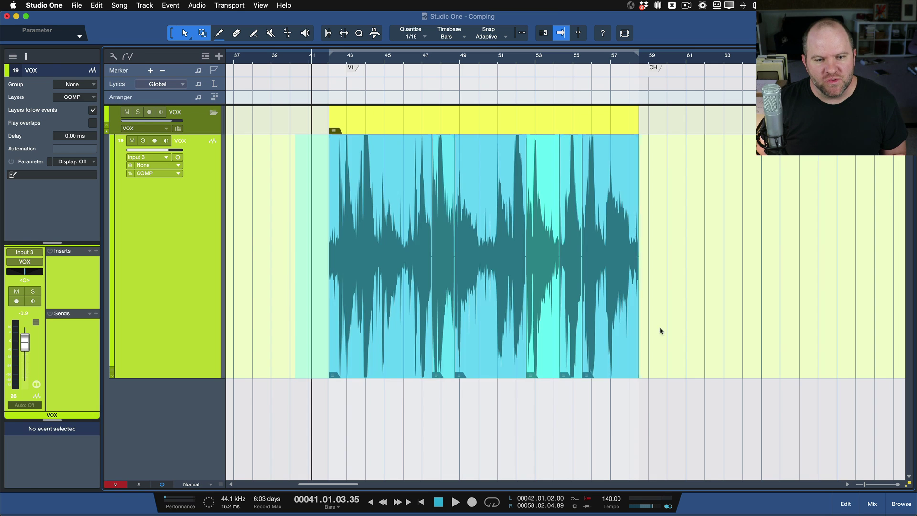
click(401, 323)
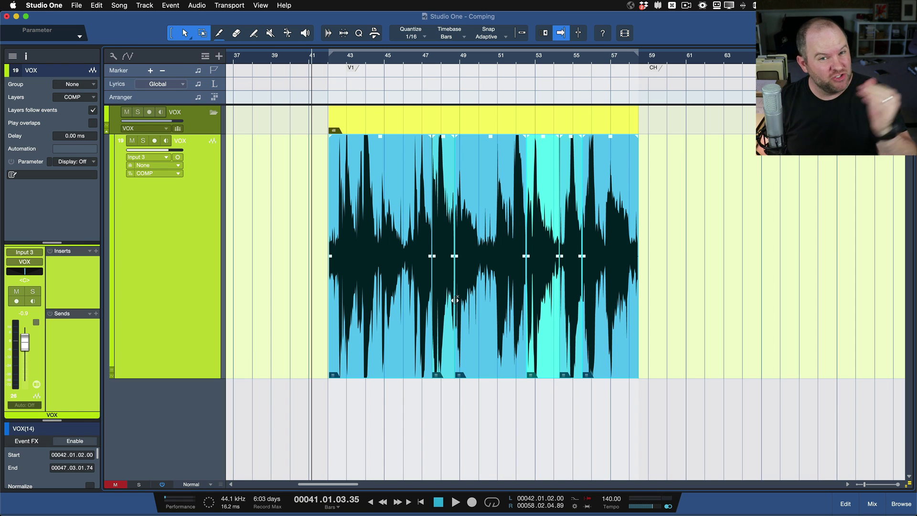
click(76, 97)
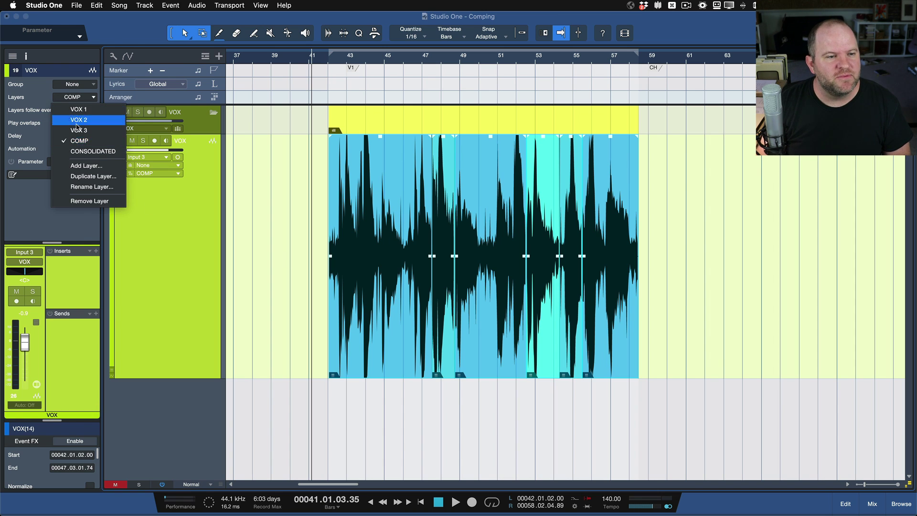
click(82, 151)
click(78, 97)
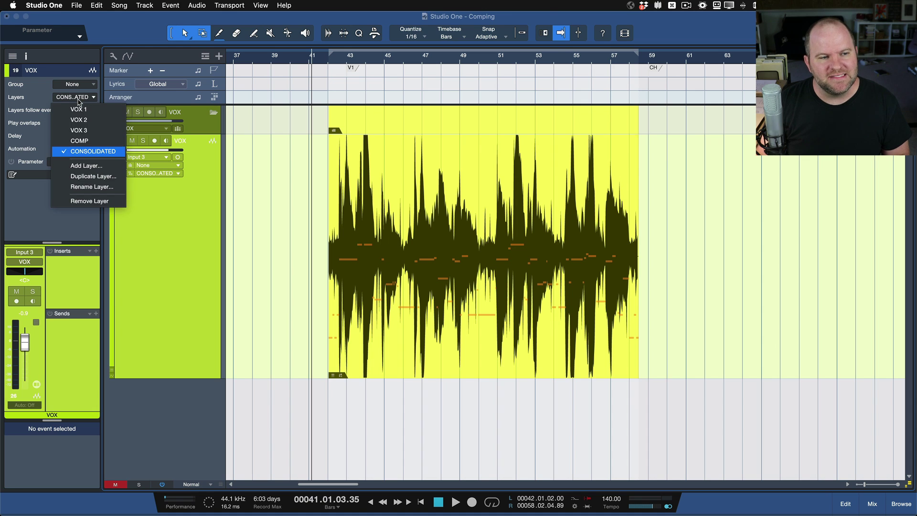
click(83, 139)
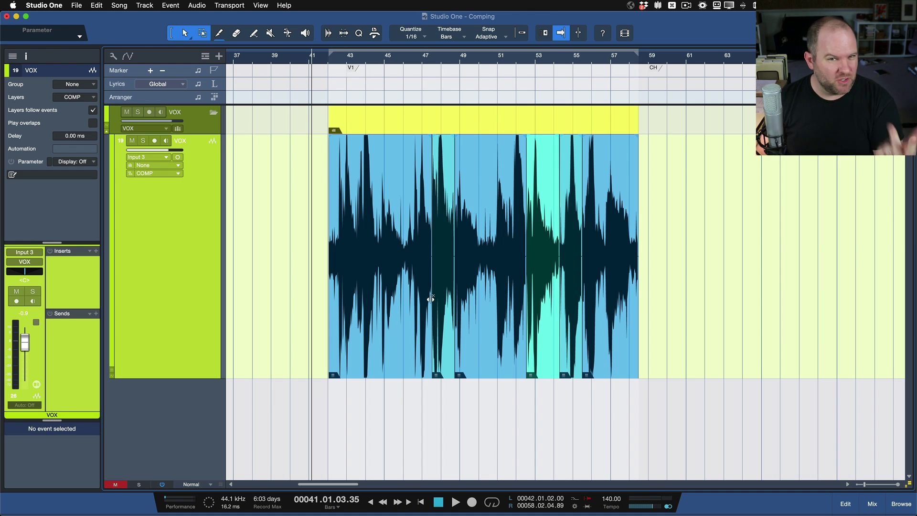
click(77, 97)
click(86, 152)
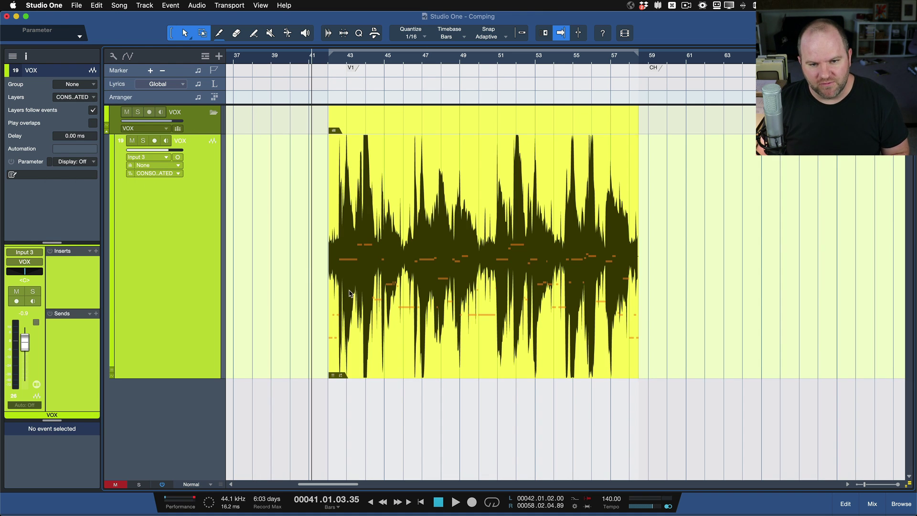